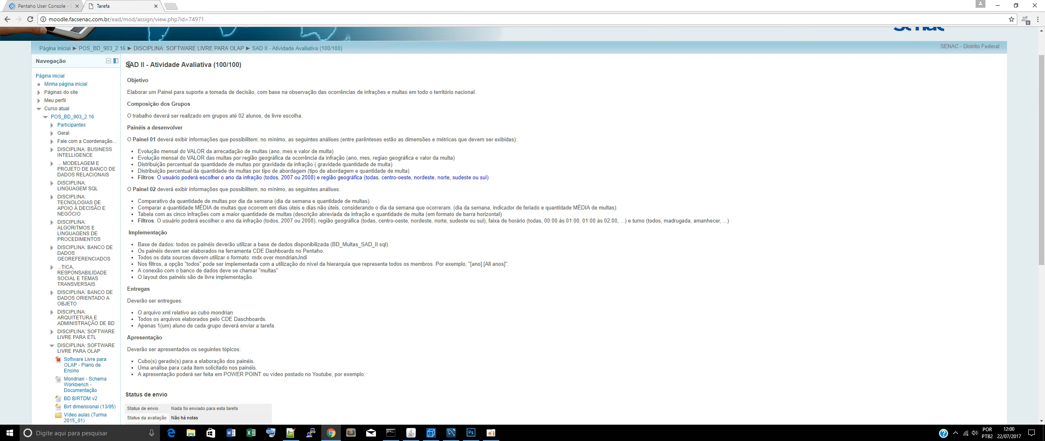
- Examine the SAD II assignment requirements, including the analyses and filters requested for Painel 01 and Painel 02
left_click_drag(126, 65, 200, 65)
left_click(209, 66)
scroll(248, 139, "down", 1)
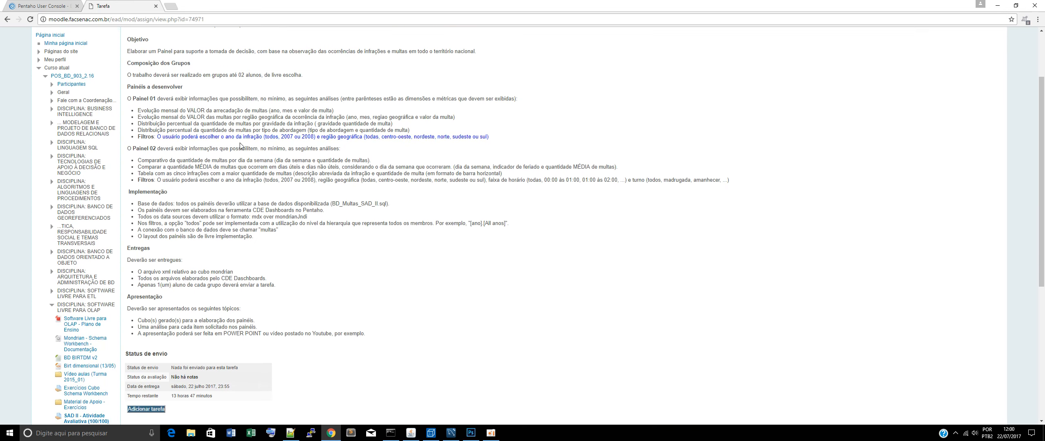
scroll(167, 149, "up", 1)
left_click_drag(129, 139, 292, 222)
left_click(539, 282)
left_click_drag(735, 225, 128, 150)
left_click(337, 314)
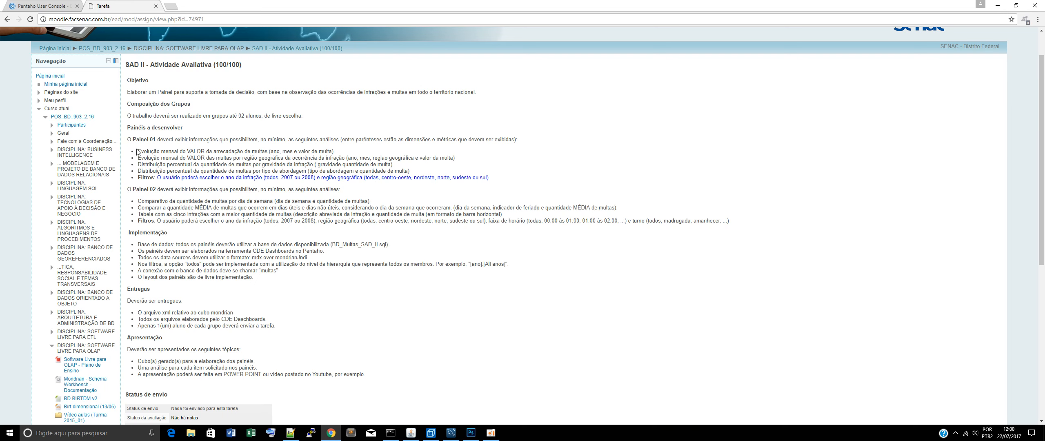
left_click_drag(137, 152, 489, 179)
left_click(542, 281)
- Switch to Schema Workbench and examine the MULTAS cube's dimensions and measures and the structure of the shared dimension DIM_REGIAO
left_click(430, 433)
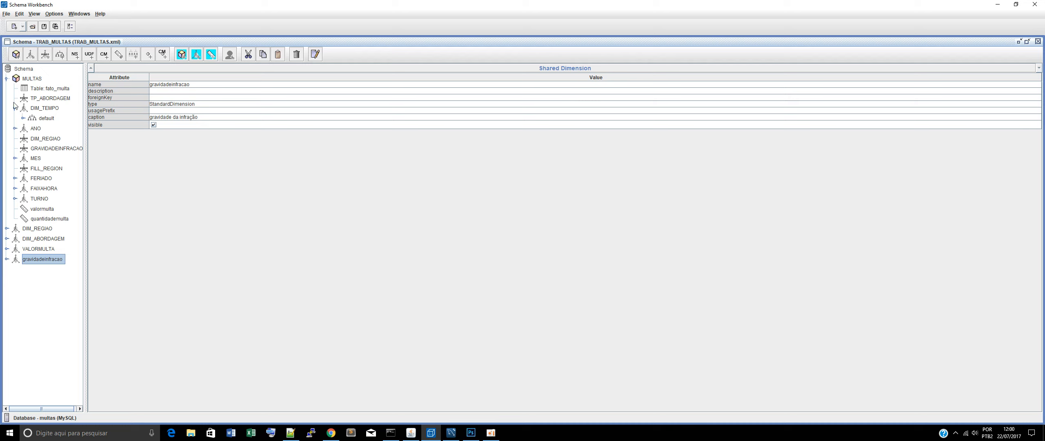
left_click(6, 79)
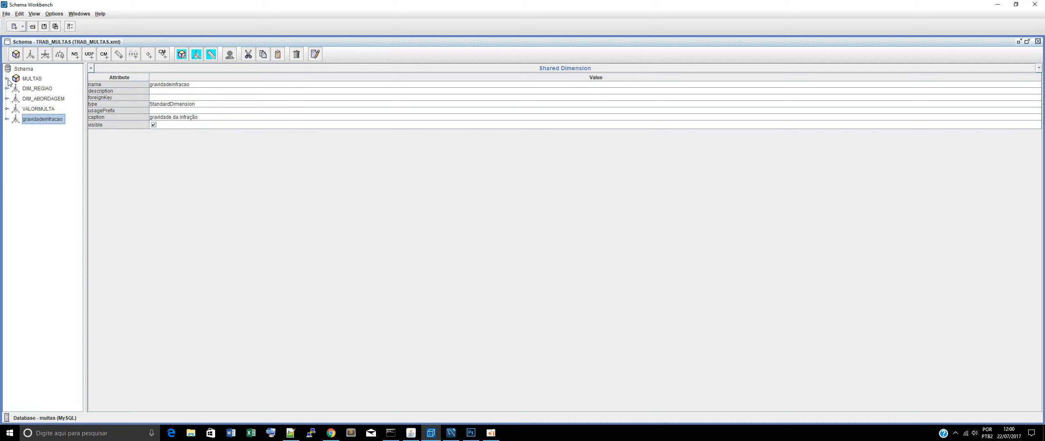
left_click(32, 79)
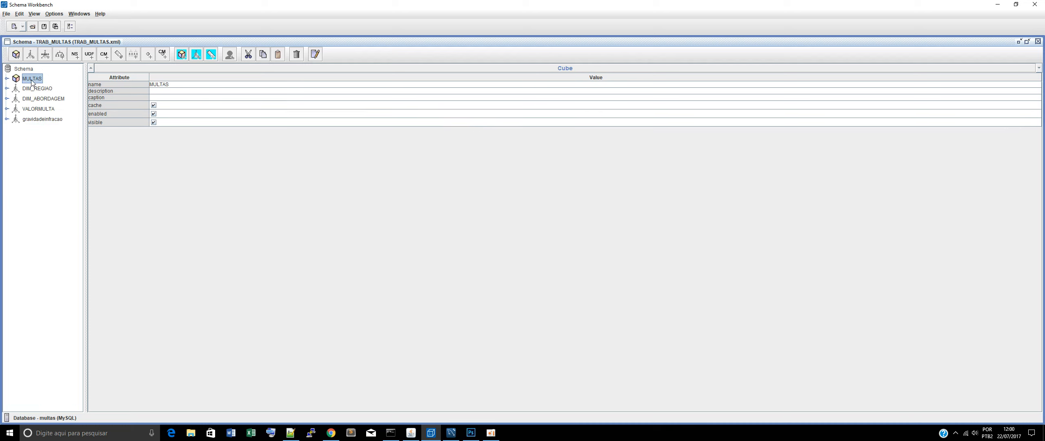
left_click(7, 80)
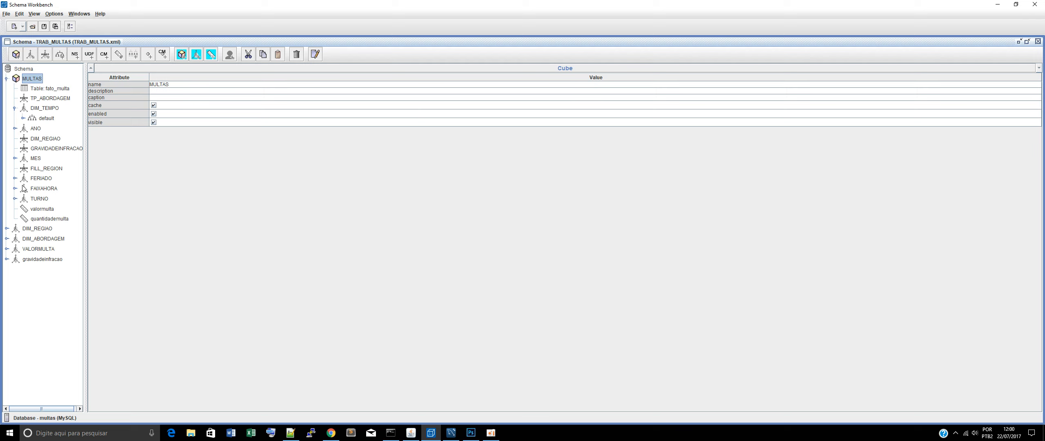
left_click(7, 228)
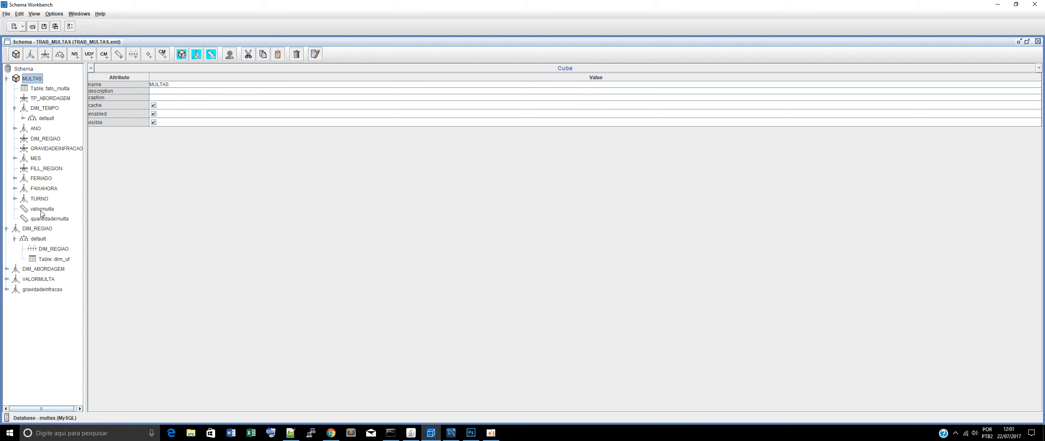
left_click(7, 79)
left_click(6, 13)
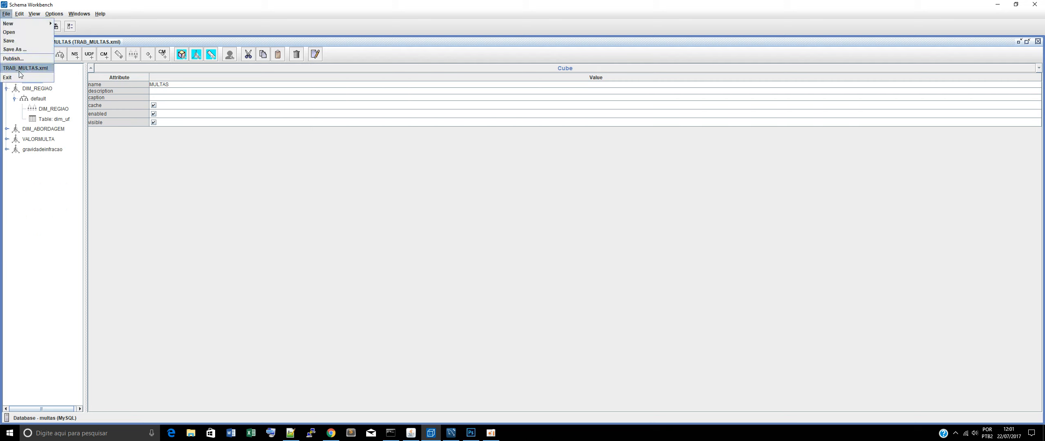
left_click(19, 59)
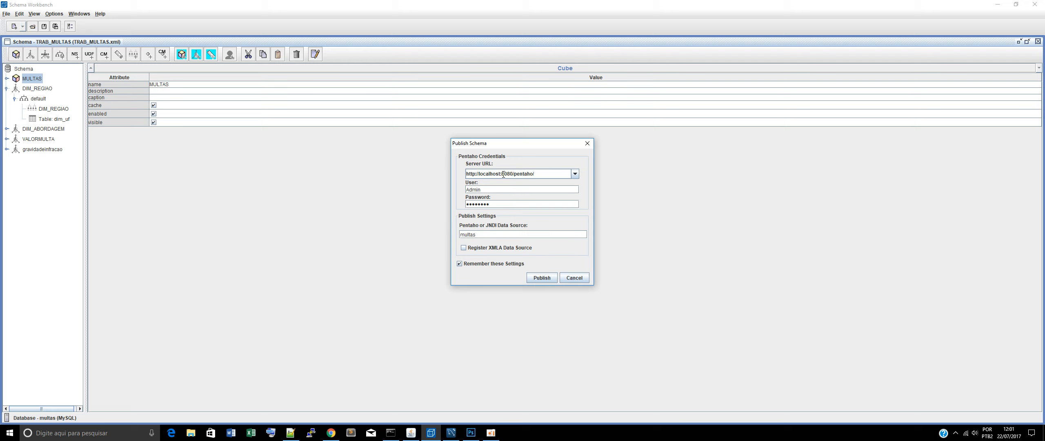
double_click(481, 236)
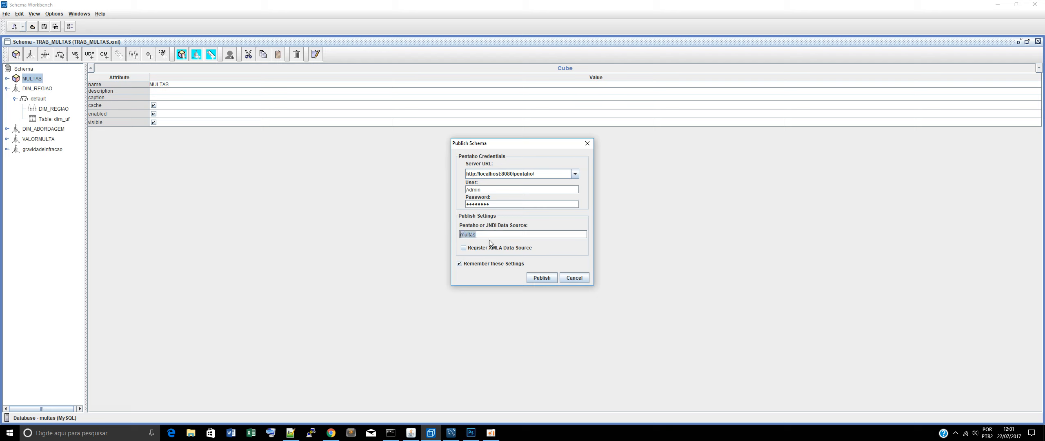
left_click(541, 280)
left_click(539, 228)
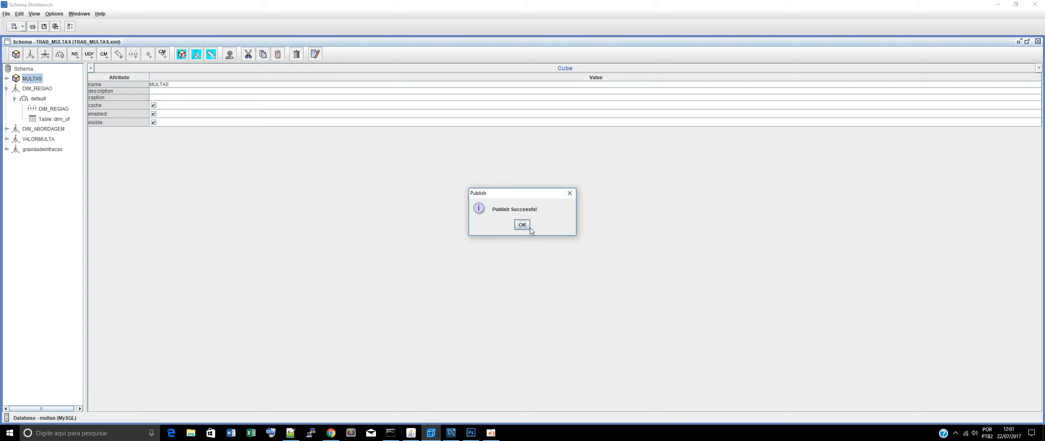
left_click(527, 226)
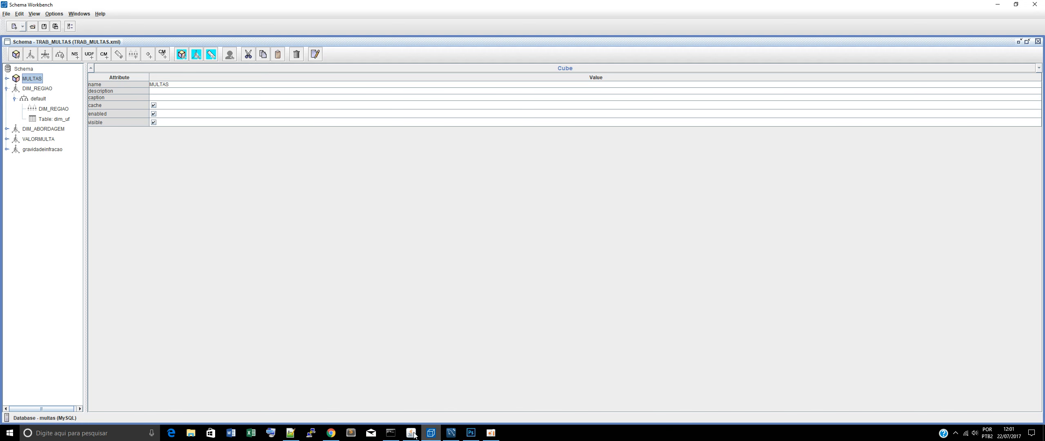
- Switch to the Pentaho User Console in the browser and open a new Saiku Analytics session from its home page
left_click(331, 432)
left_click(45, 6)
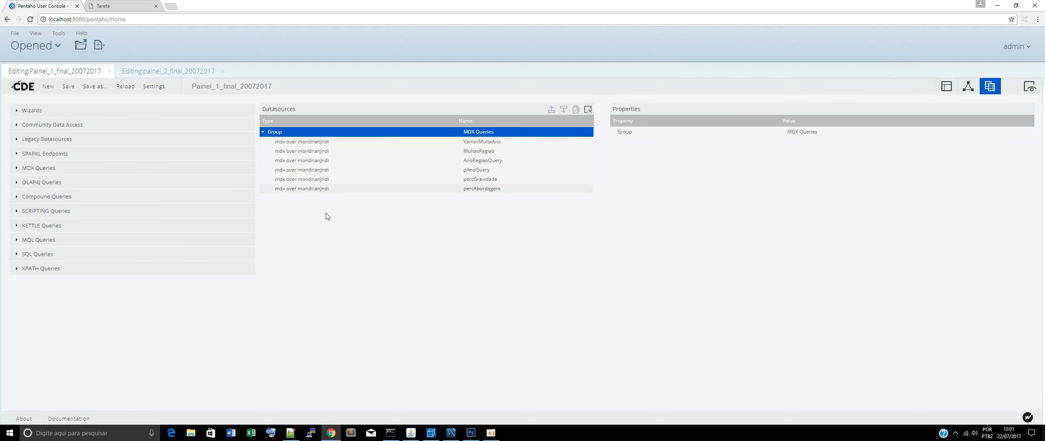
left_click(34, 48)
left_click(31, 65)
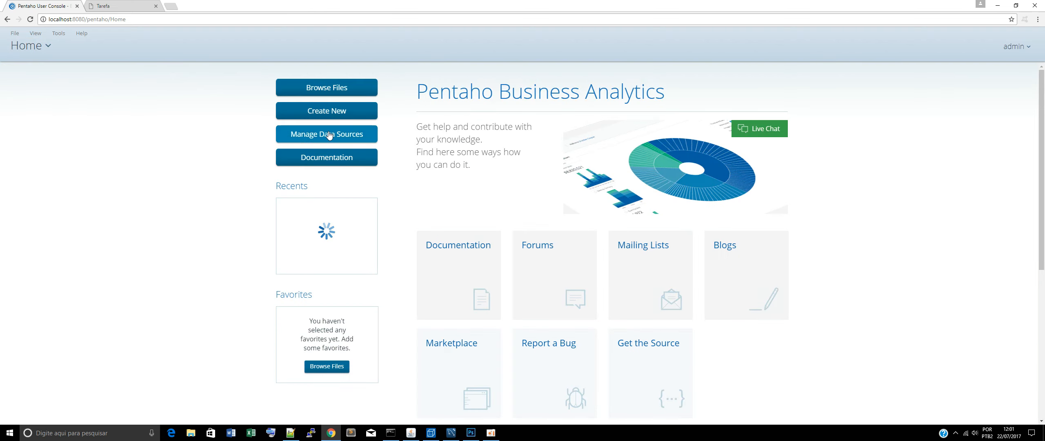
left_click(325, 114)
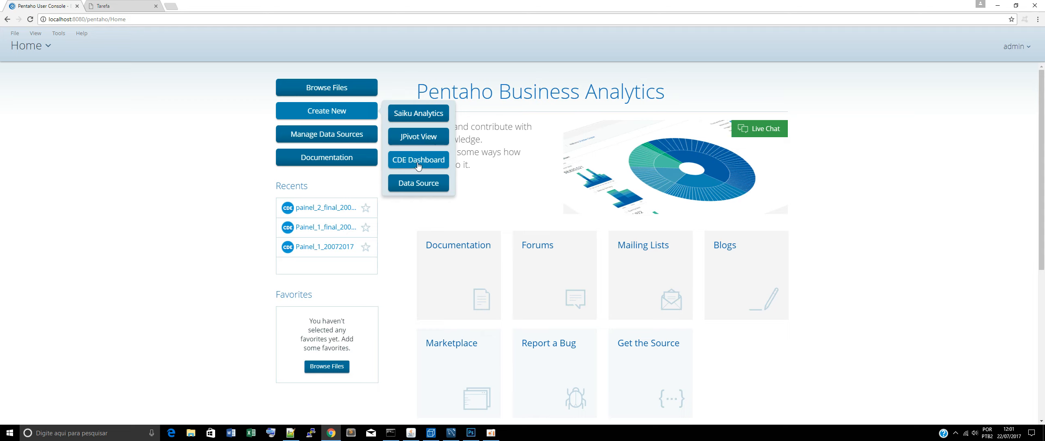
left_click(423, 113)
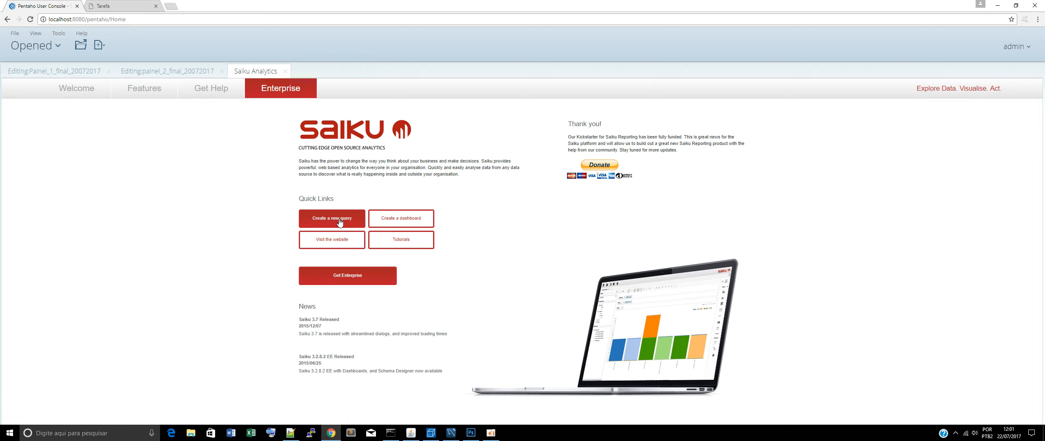
- Create a new Saiku query based on the MULTAS cube from the TRAB_MULTAS schema
left_click(339, 222)
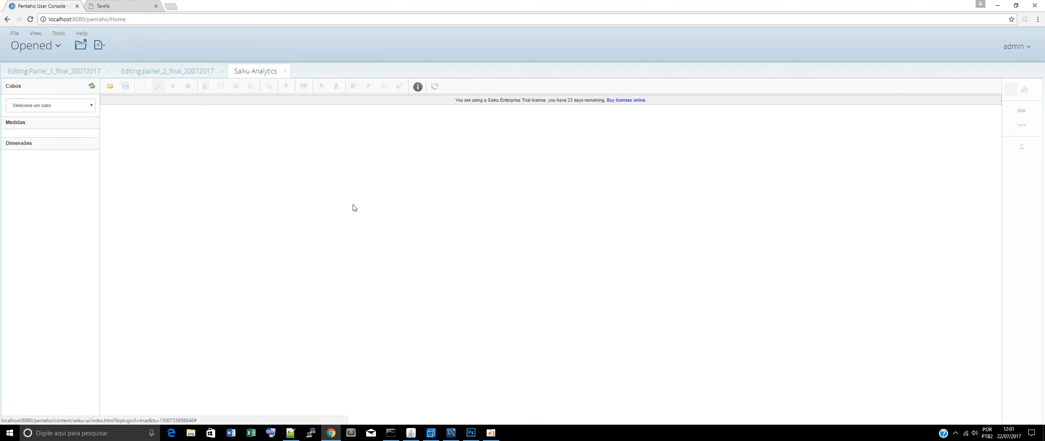
left_click(80, 108)
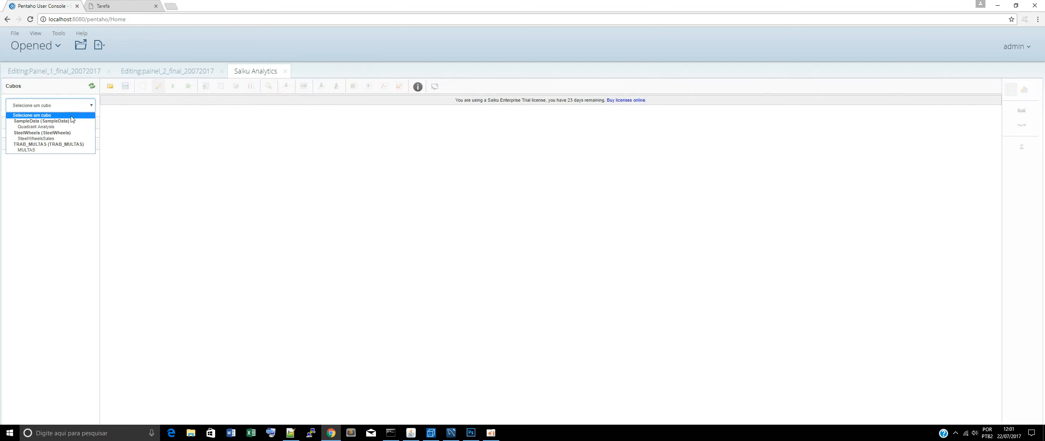
left_click(40, 150)
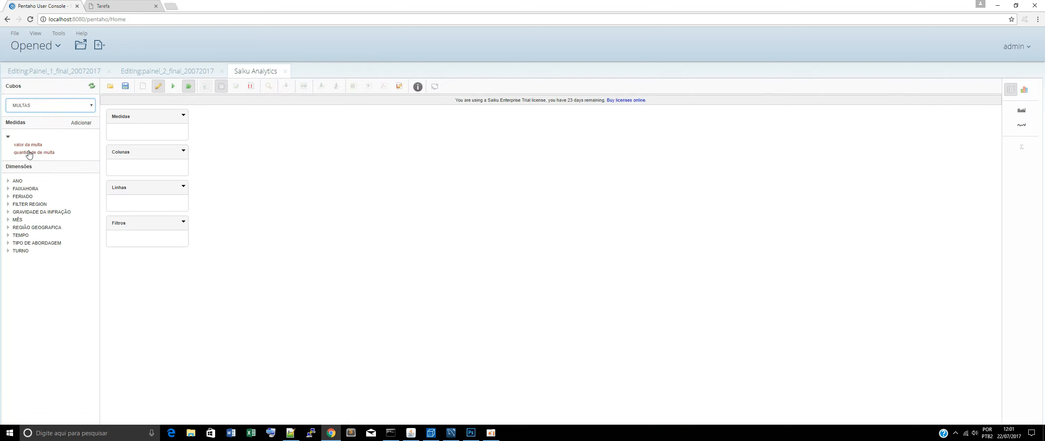
- Build the query with the measure quantidade de multa, the ANO level on columns and the MÊS level on rows
left_click(29, 153)
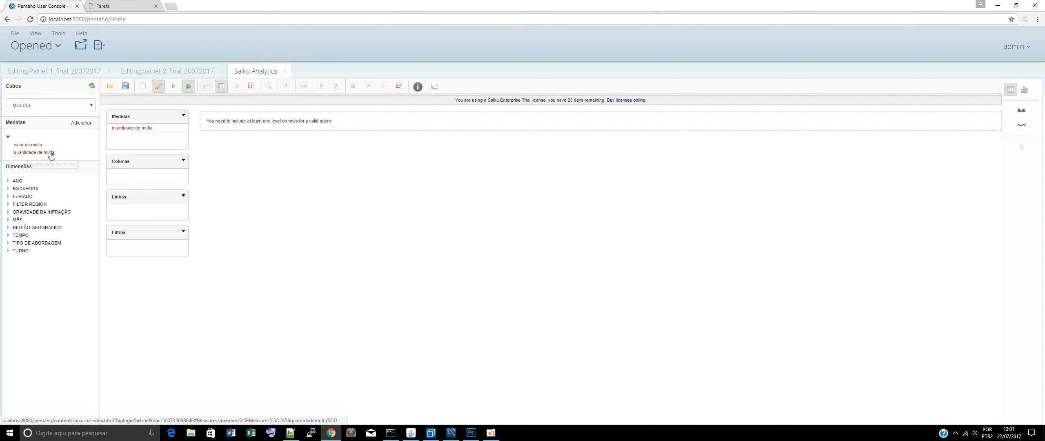
left_click(17, 220)
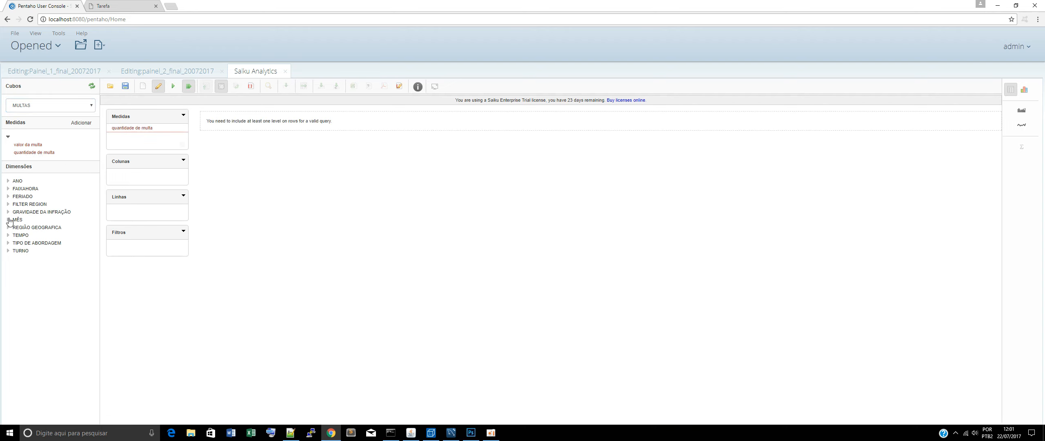
left_click(10, 182)
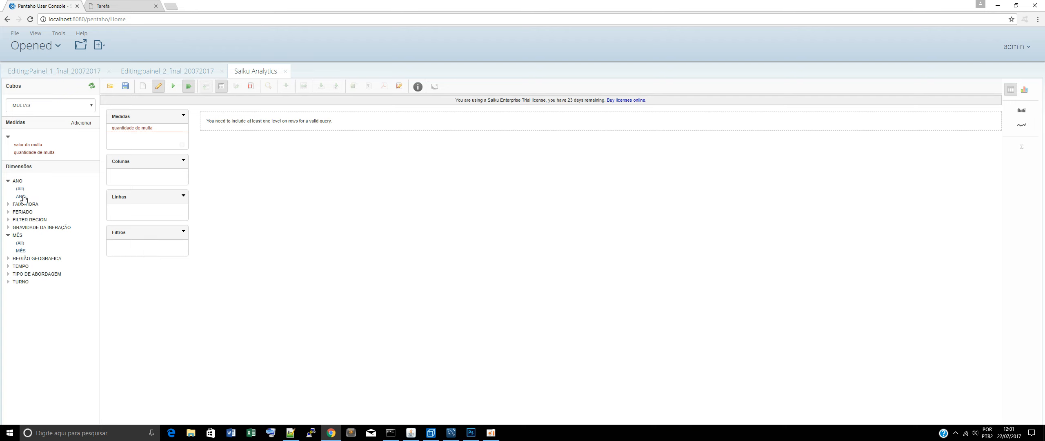
left_click_drag(21, 197, 158, 178)
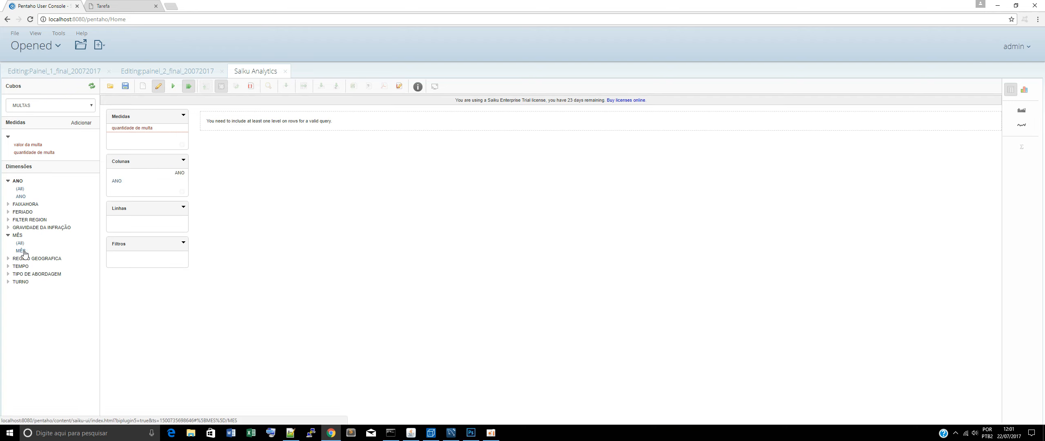
left_click_drag(20, 250, 140, 221)
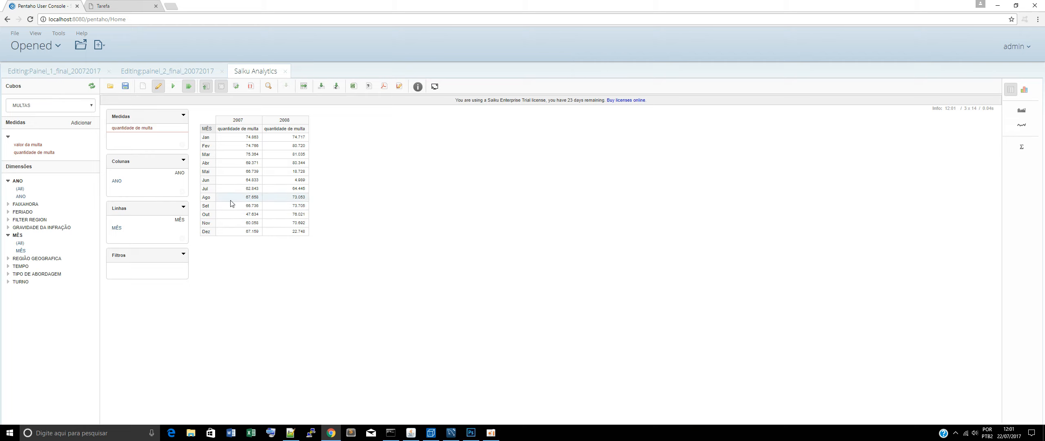
- Review the table of fine quantities by month and year, and display the result as a line chart
double_click(243, 119)
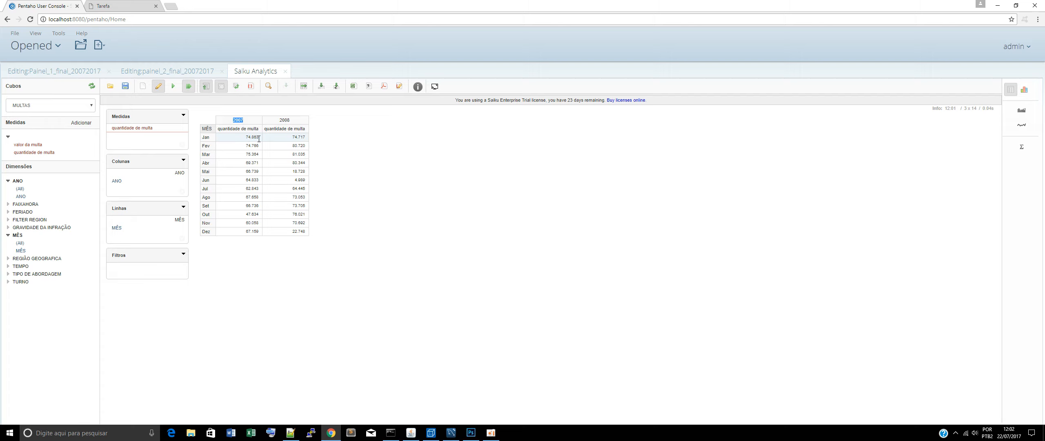
left_click(259, 138)
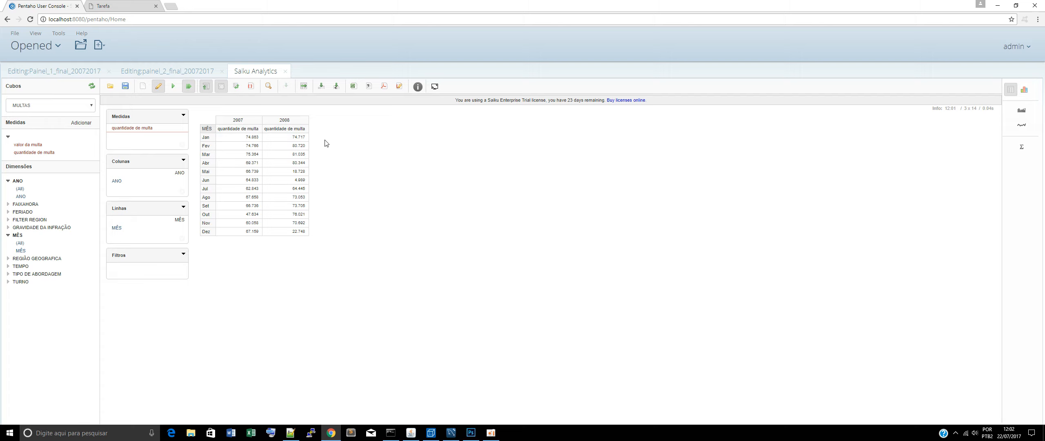
double_click(252, 154)
left_click(407, 157)
left_click(1024, 90)
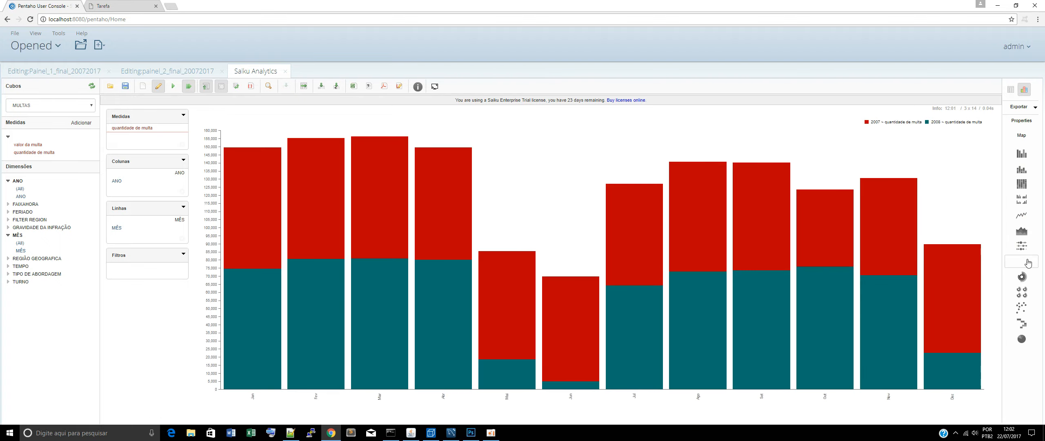
left_click(1022, 216)
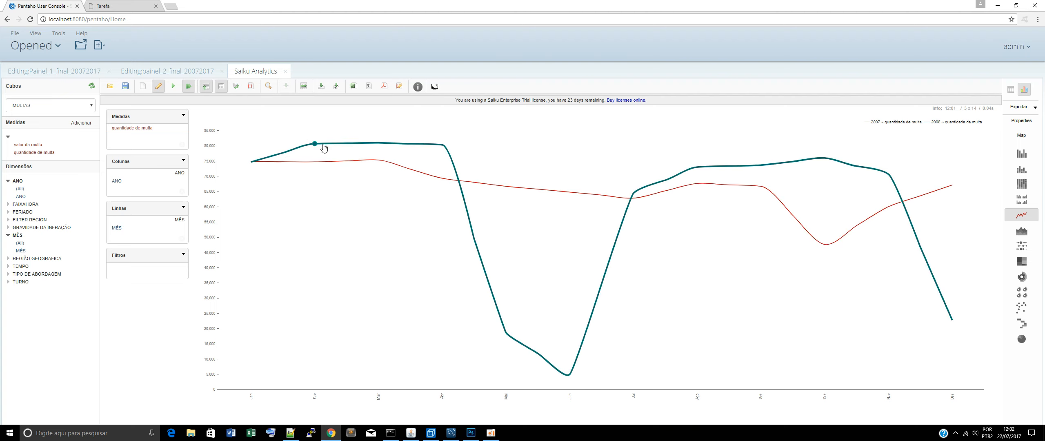
mouse_move(316, 148)
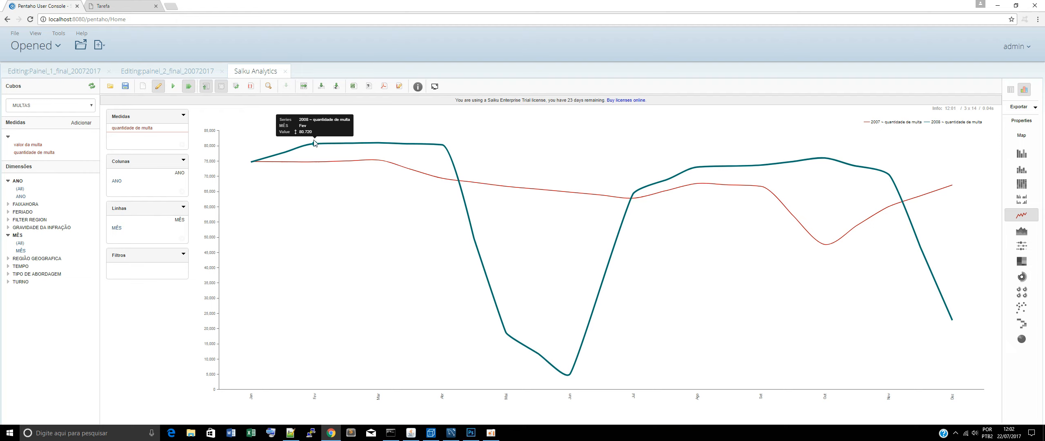
mouse_move(445, 151)
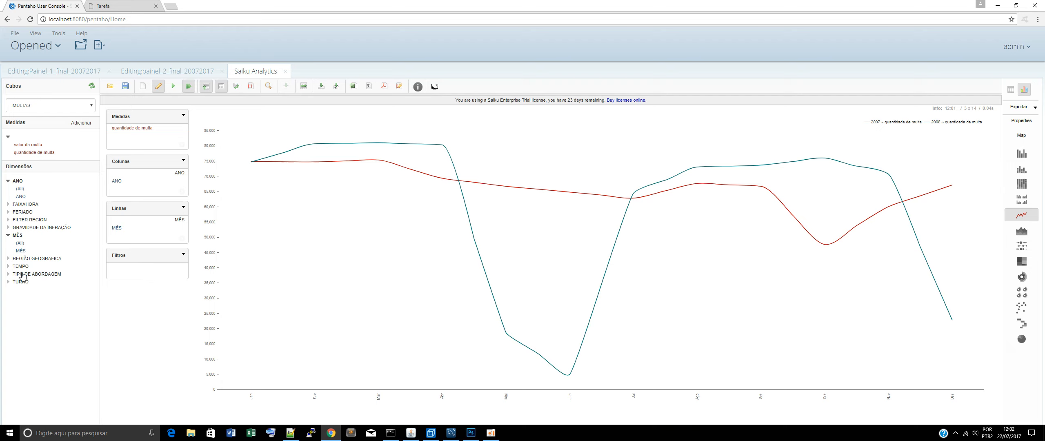
- Filter the query to 2007 using the ANO level of the TEMPO dimension, and clear that filter again
left_click(8, 267)
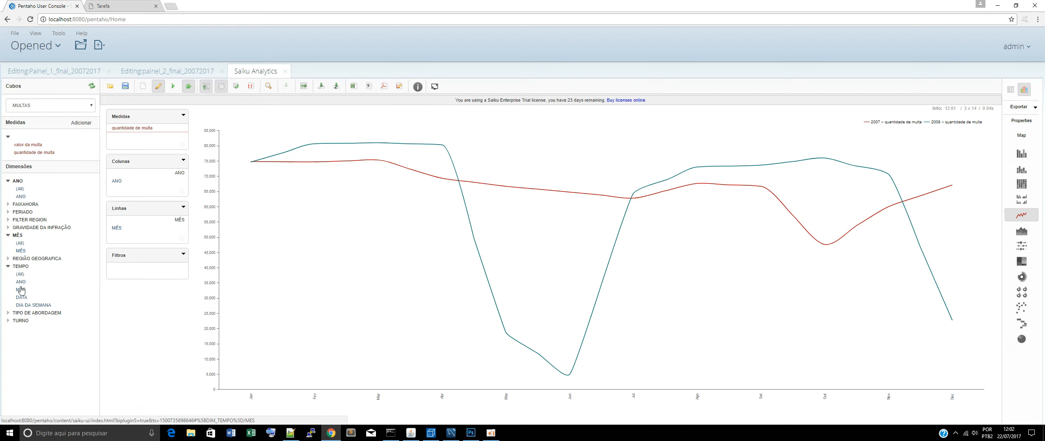
left_click_drag(20, 282, 147, 270)
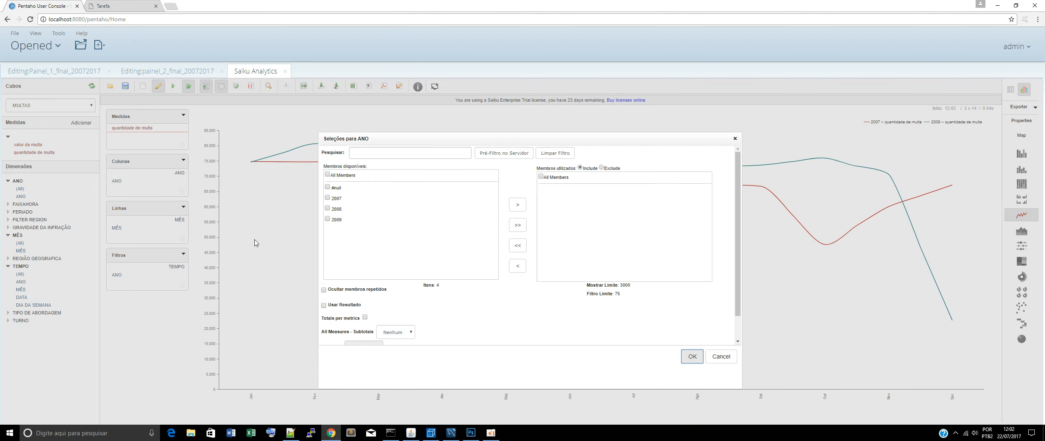
left_click(328, 197)
left_click(520, 209)
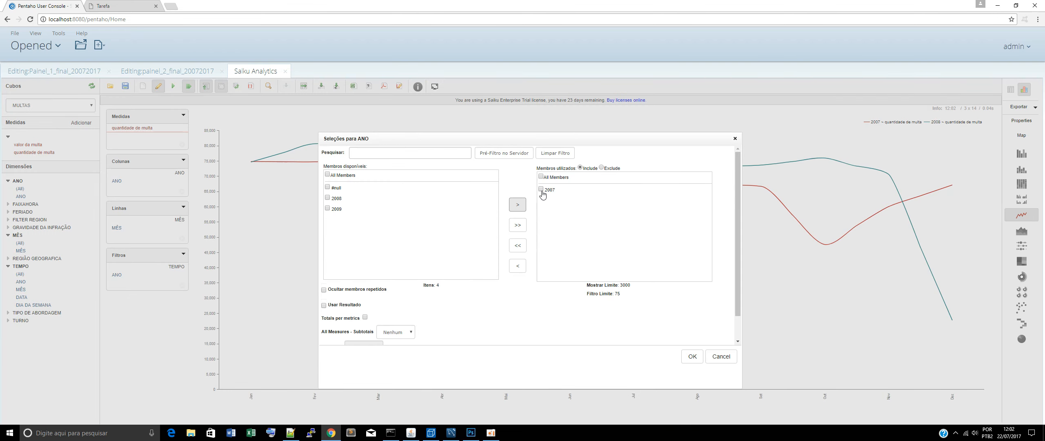
left_click(693, 361)
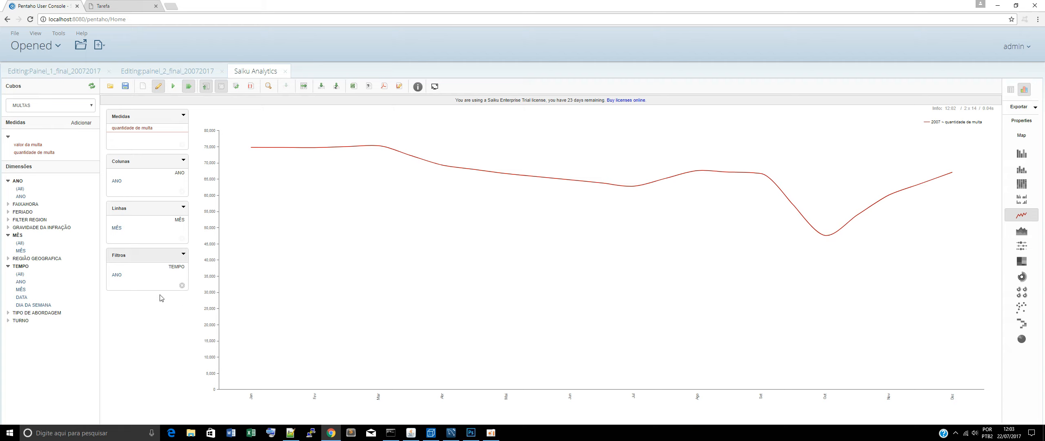
left_click(182, 285)
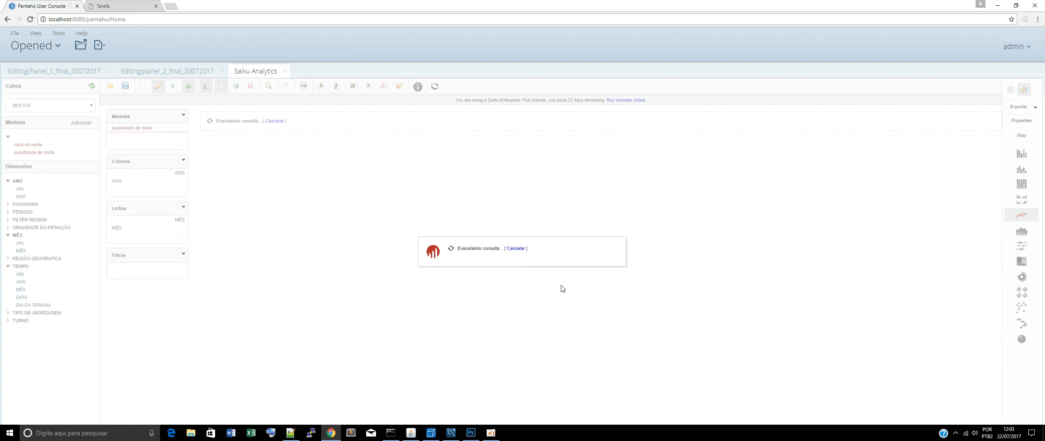
- Copy the complete MDX statement of the current Saiku query
left_click(255, 87)
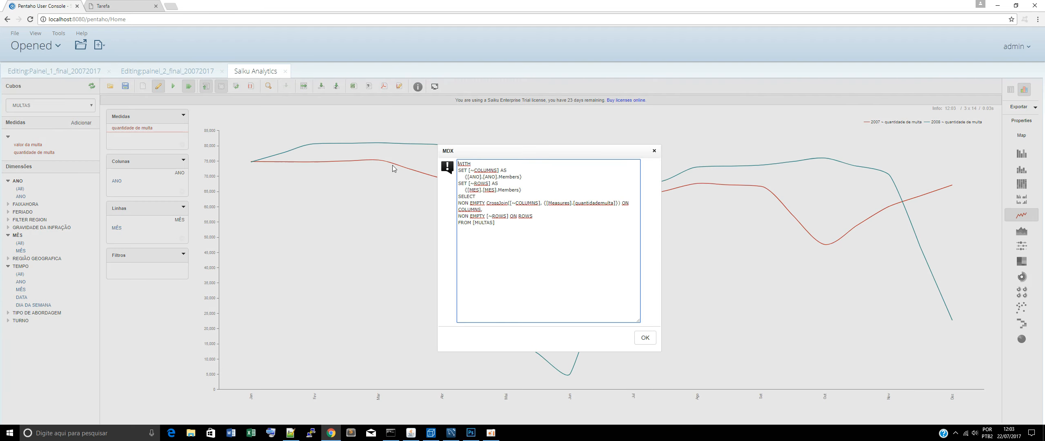
left_click_drag(459, 166, 442, 154)
key("ctrl+c")
left_click(518, 249)
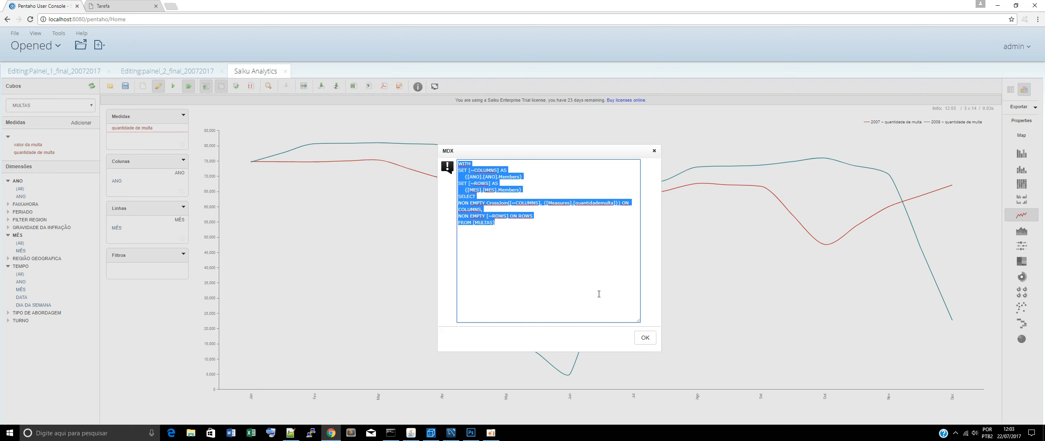
left_click(652, 340)
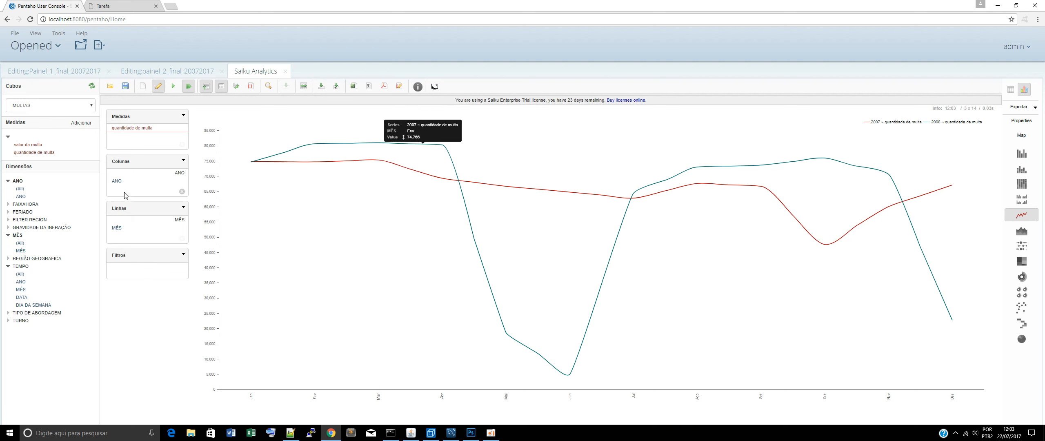
- Create a new CDE dashboard from the Pentaho home page
left_click(33, 47)
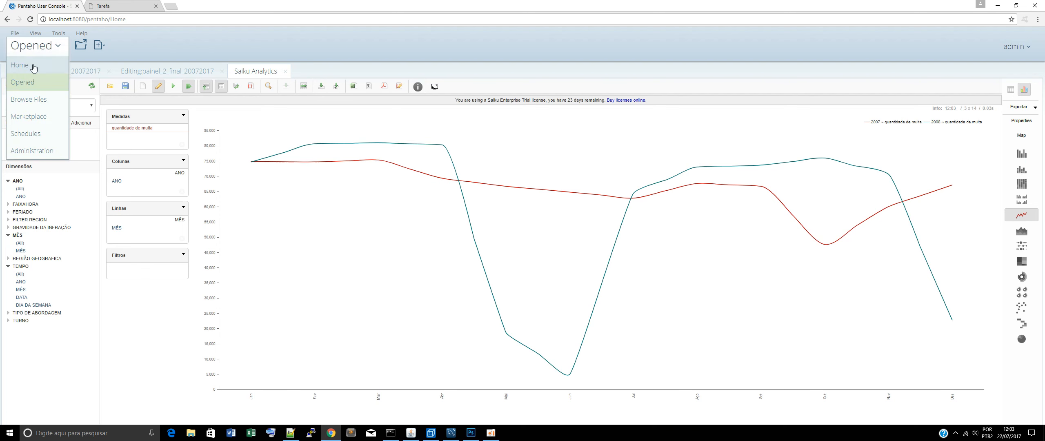
left_click(26, 70)
left_click(333, 111)
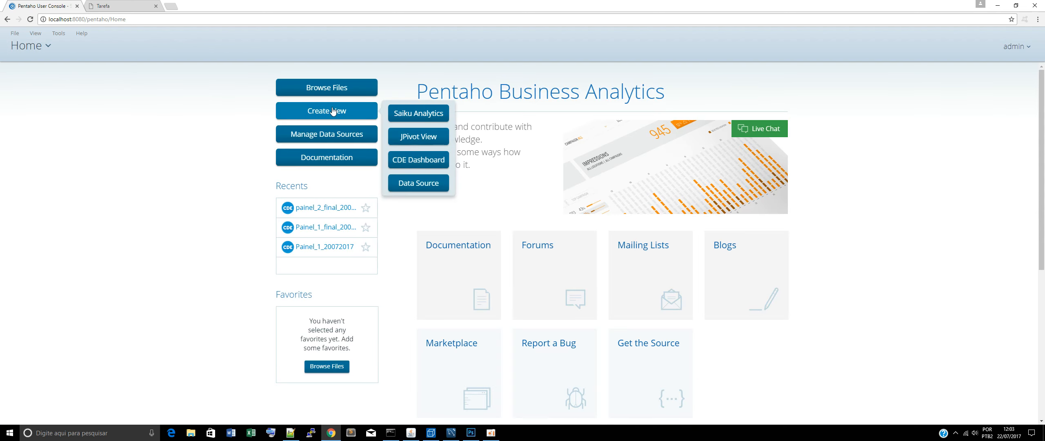
left_click(417, 160)
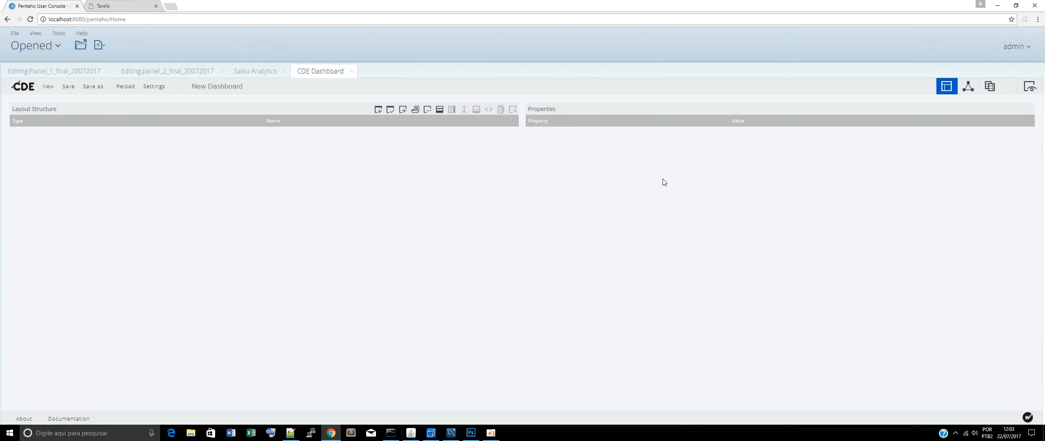
- Add an mdx over mondrianJndi datasource to the new dashboard
left_click(990, 86)
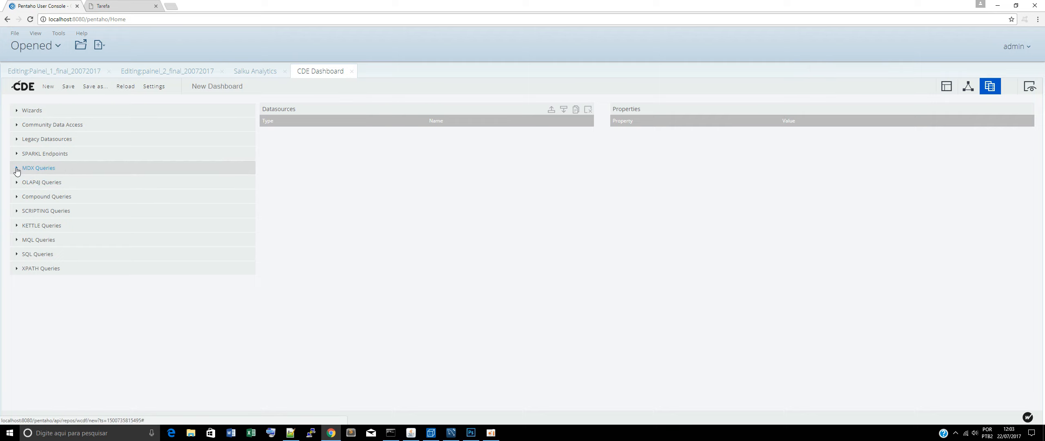
left_click(38, 167)
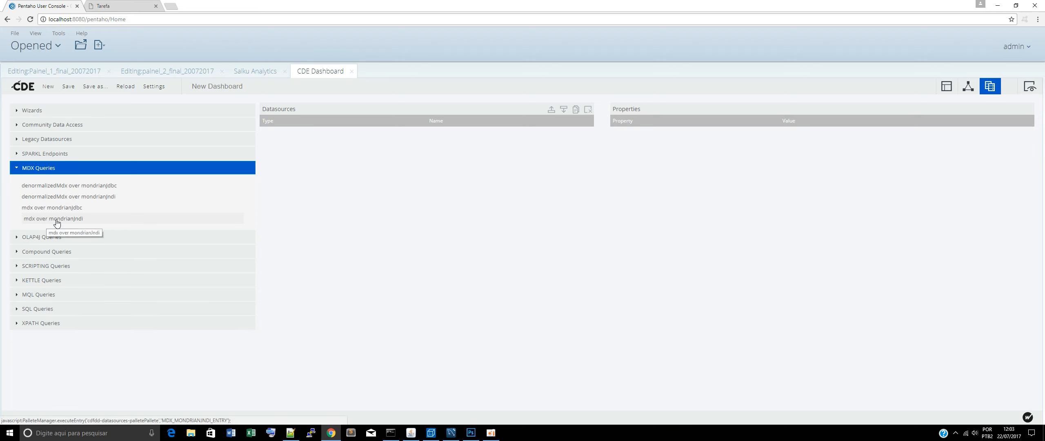
left_click(56, 221)
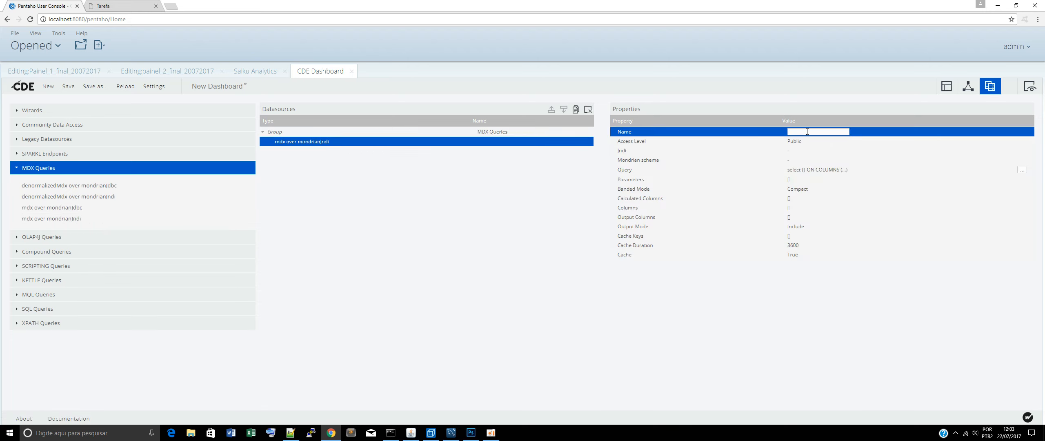
- Replace the datasource's default query with the copied MDX statement on the MULTAS cube
left_click(812, 171)
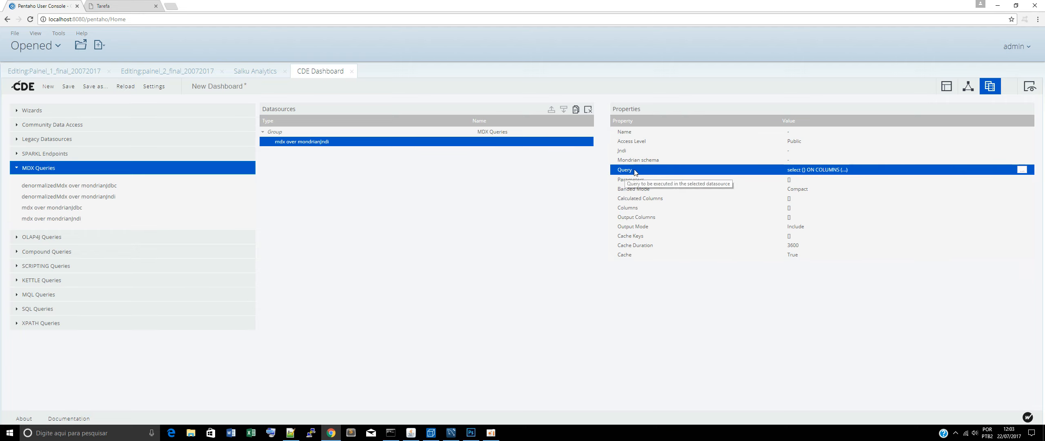
left_click(1023, 169)
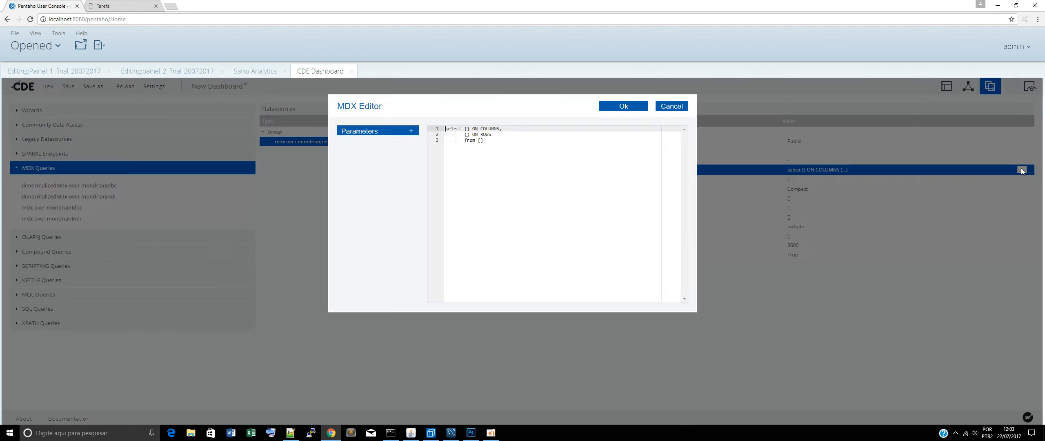
key("ctrl+a")
key("ctrl+v")
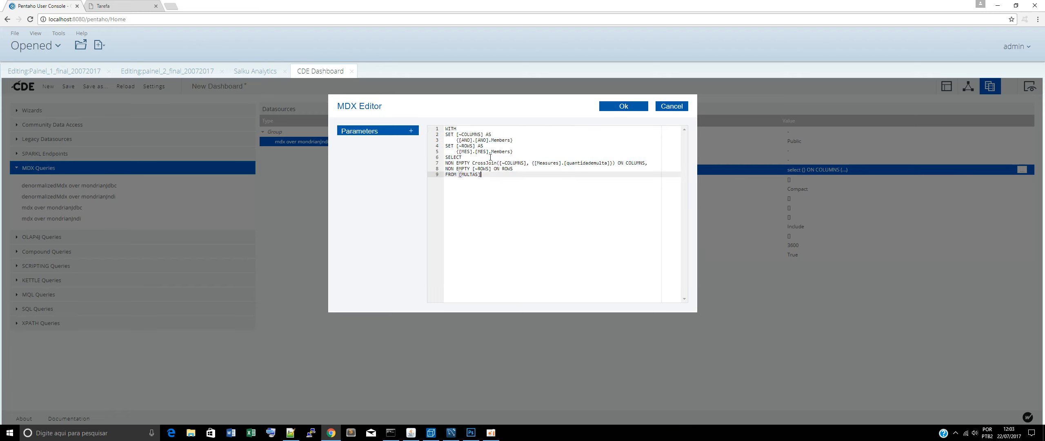
left_click(622, 107)
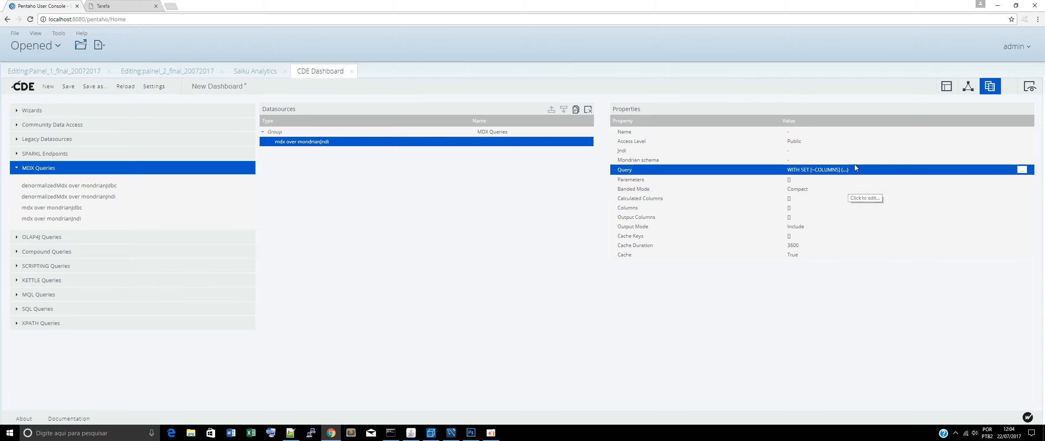
- Name the datasource multasAno and set its Jndi to multas and its Mondrian schema to TRAB_MULTAS
left_click(803, 131)
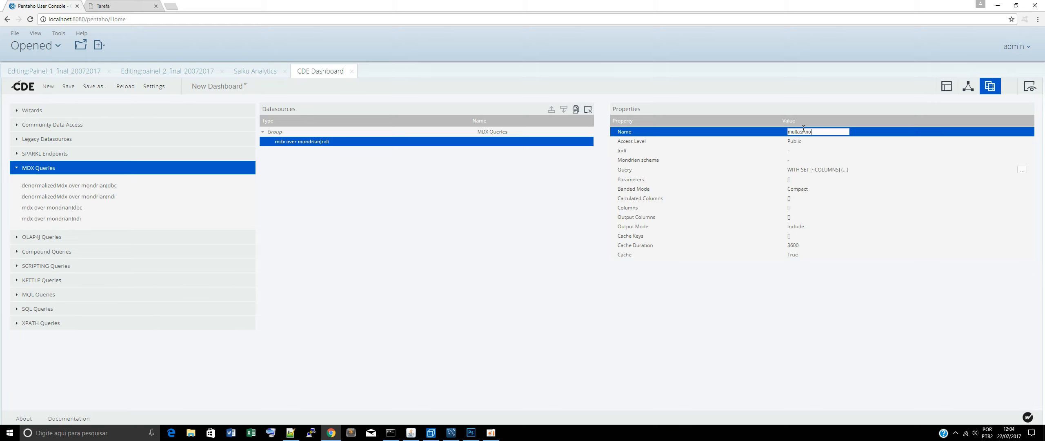
key("Return")
left_click(808, 150)
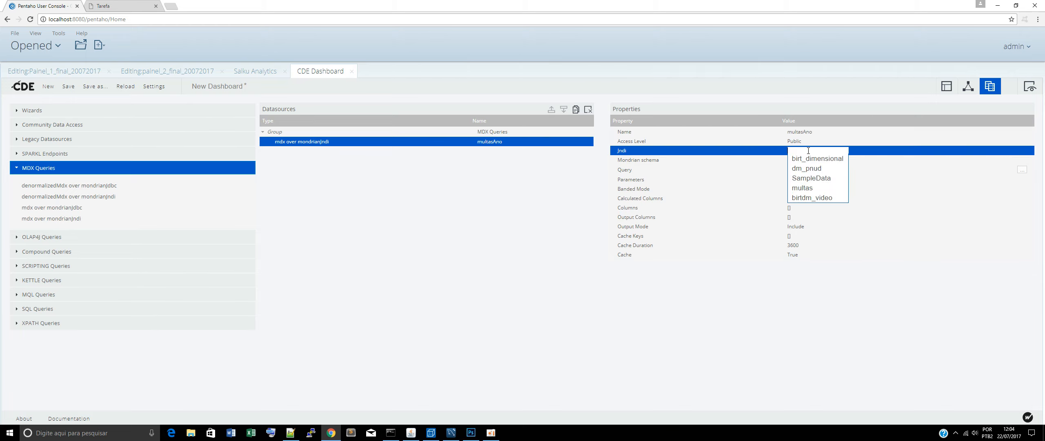
left_click(816, 177)
left_click(806, 159)
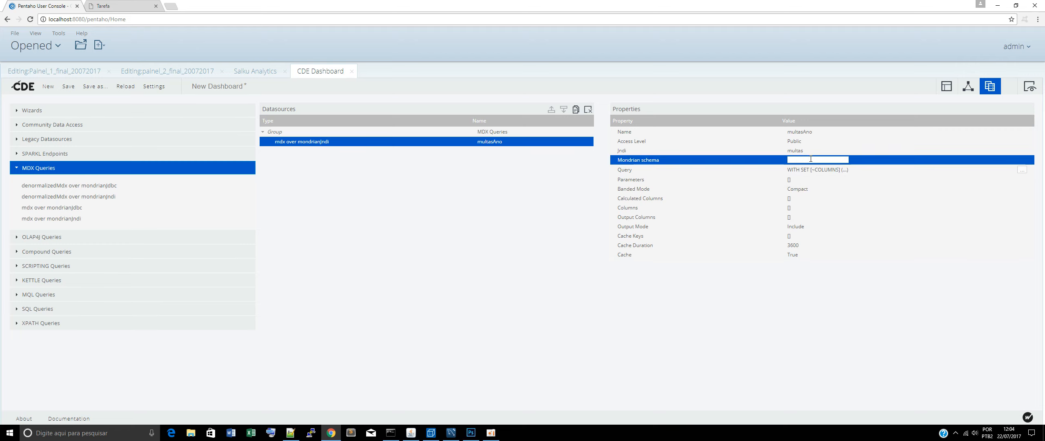
left_click(821, 209)
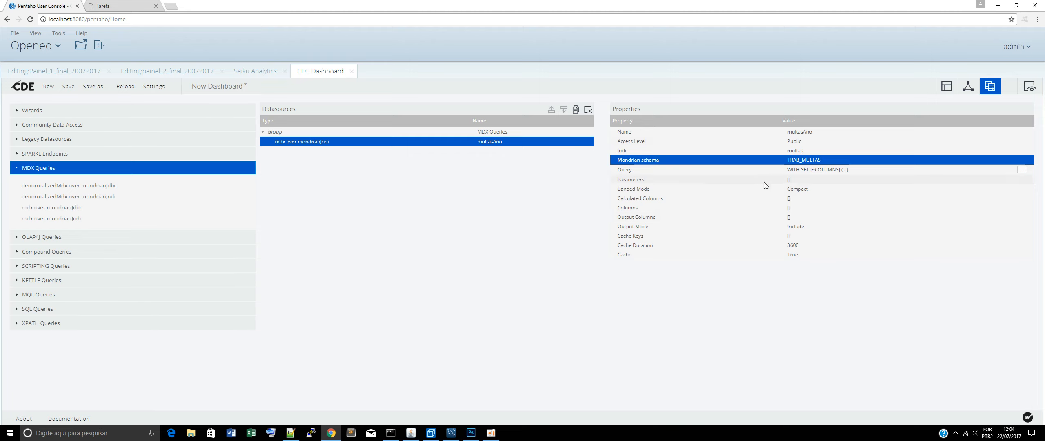
- Add a CCC Line Chart component to the dashboard
left_click(968, 87)
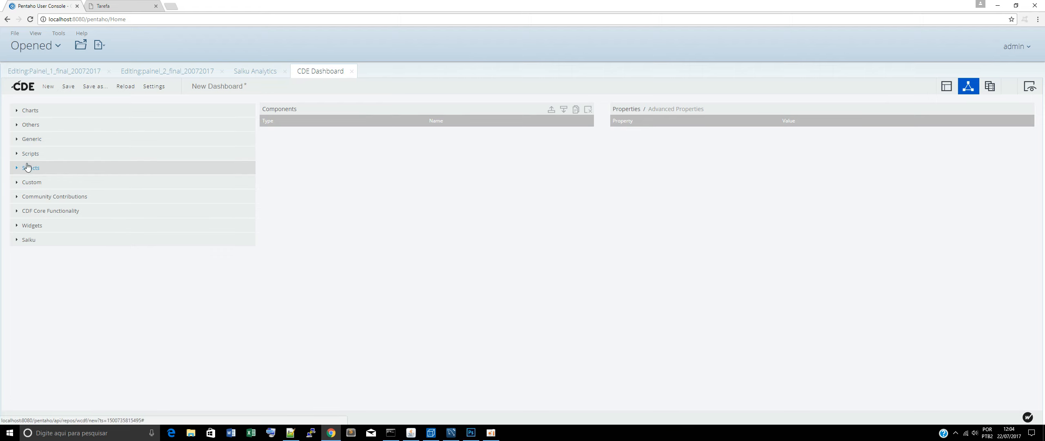
left_click(19, 113)
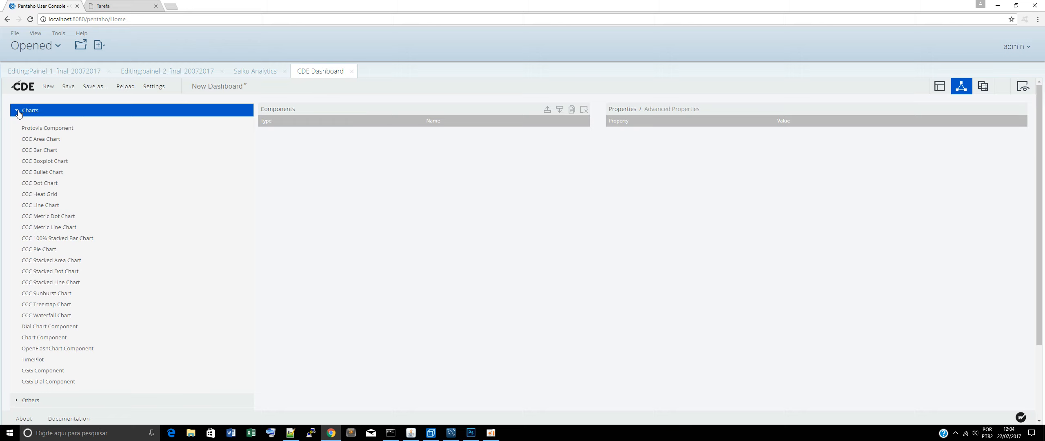
left_click(47, 210)
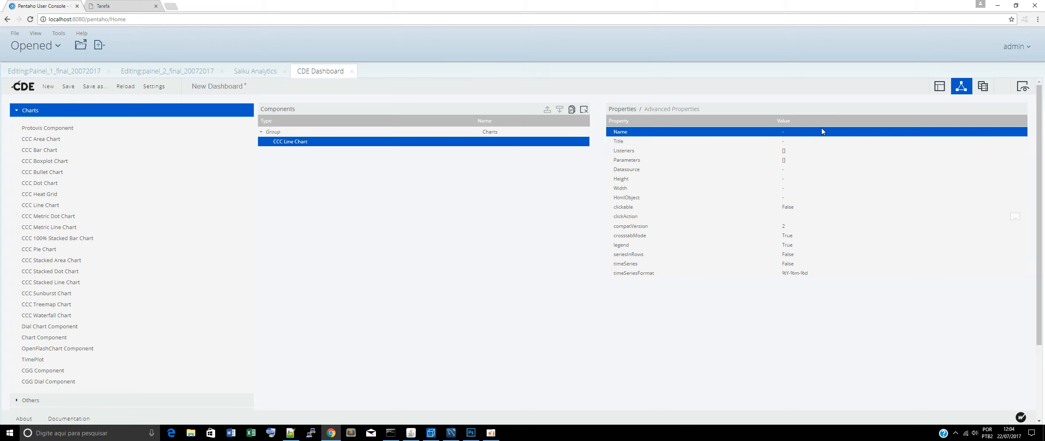
- Name the line chart multasAno, title it "Multas X Ano" and set its datasource to multasAno
left_click(804, 135)
left_click(793, 141)
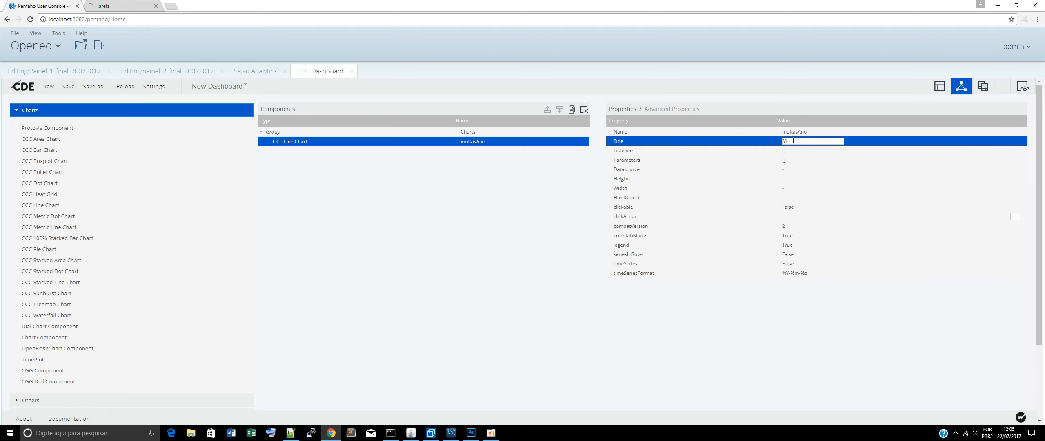
type("Multas X Ano")
left_click(789, 170)
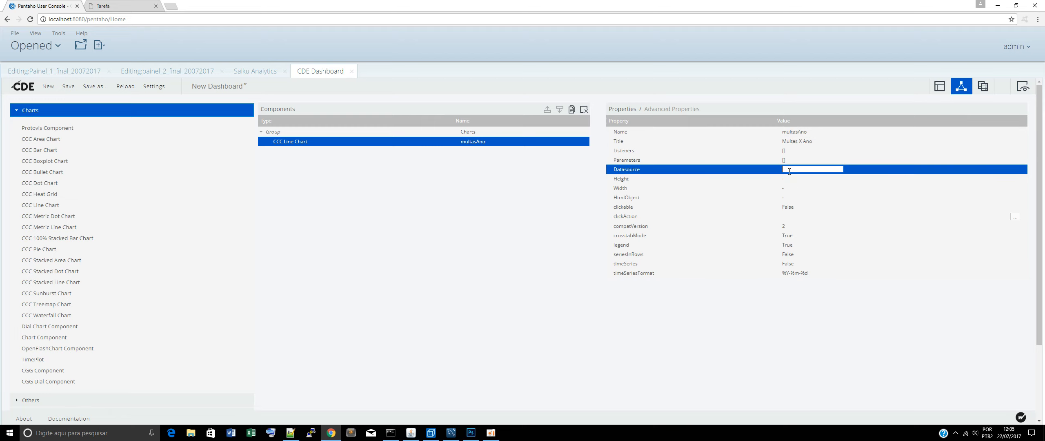
key("Down")
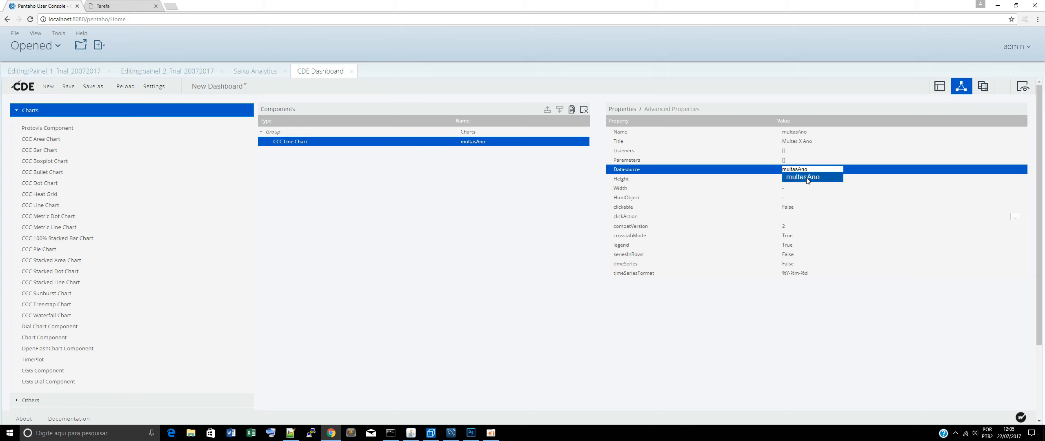
left_click(807, 180)
left_click(774, 198)
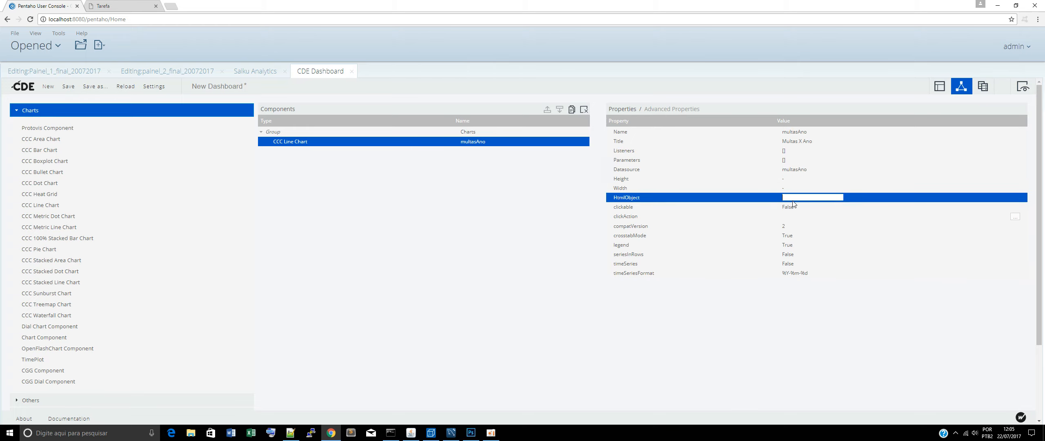
- Apply the Filter Template to the dashboard layout and expand the Body row to show its columns
left_click(939, 87)
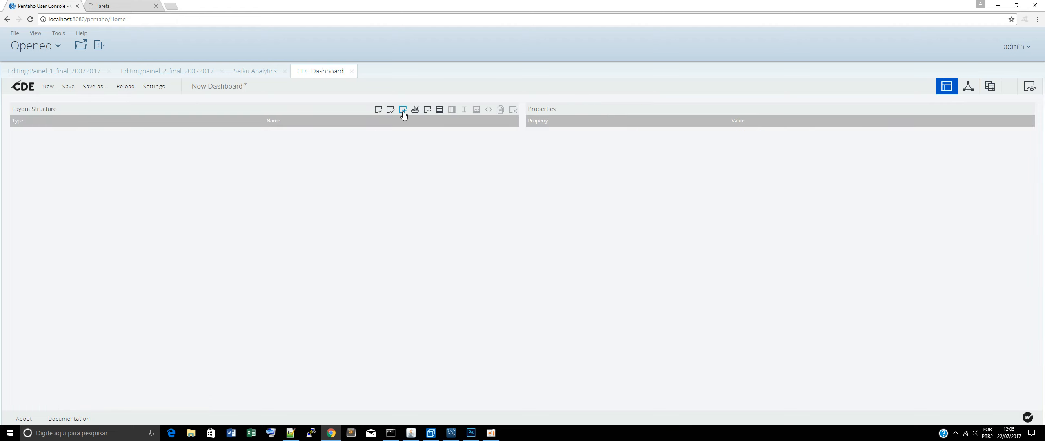
left_click(389, 112)
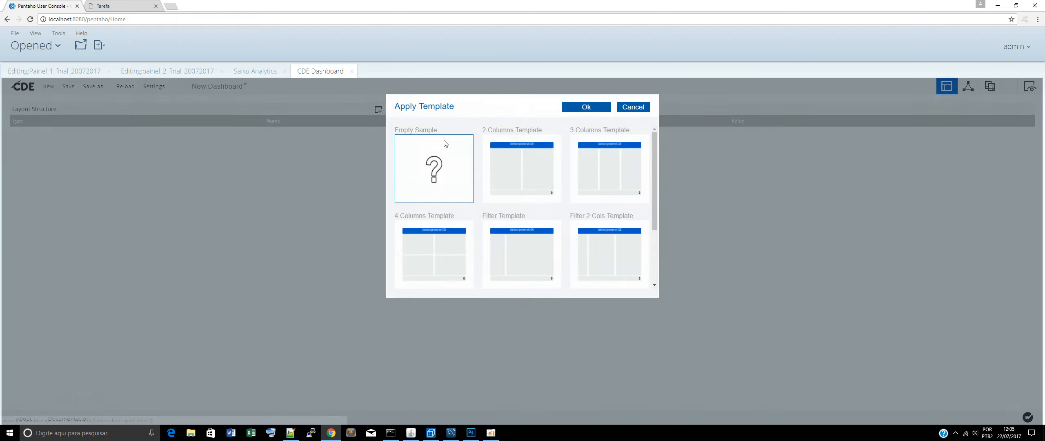
scroll(559, 204, "down", 3)
scroll(574, 214, "up", 3)
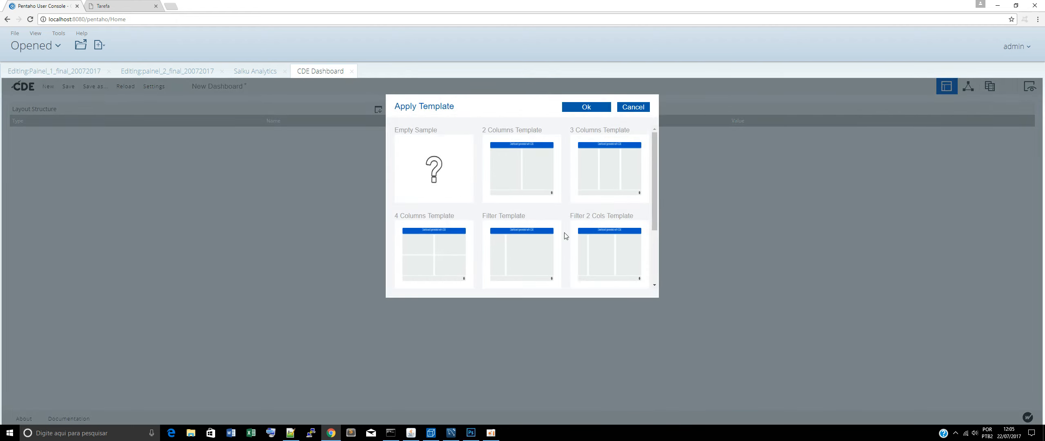
left_click(586, 107)
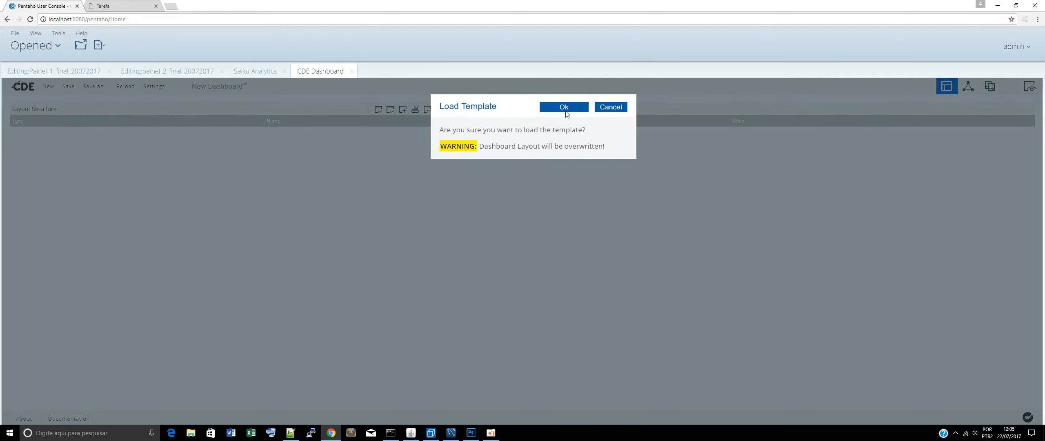
left_click(565, 107)
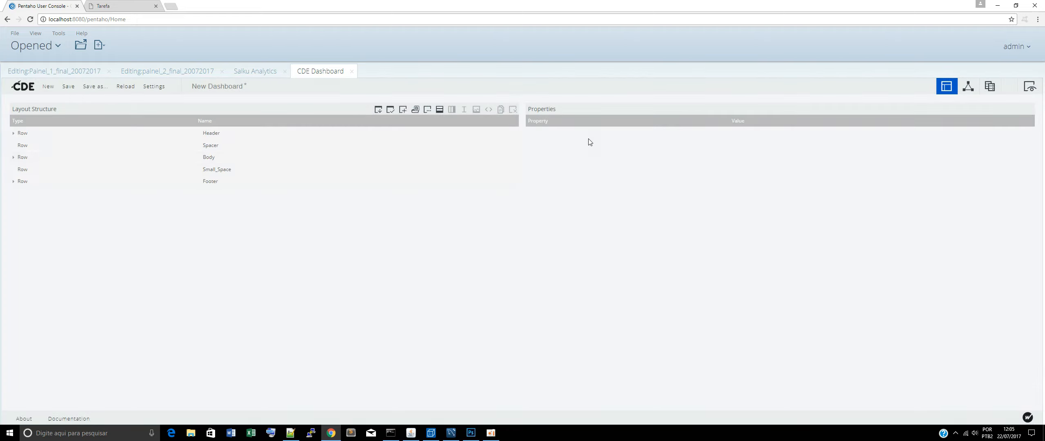
left_click(25, 159)
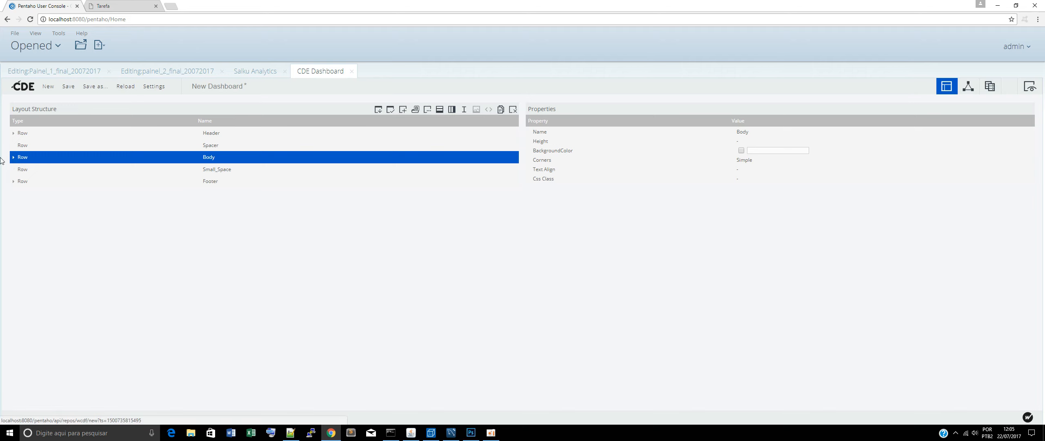
left_click(13, 158)
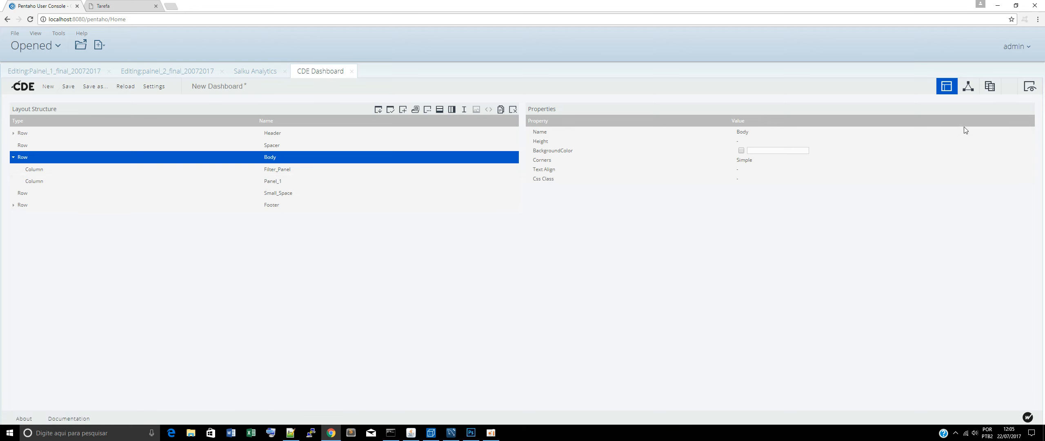
- Set the HtmlObject of the multasAno line chart to Panel_1
left_click(992, 91)
left_click(968, 89)
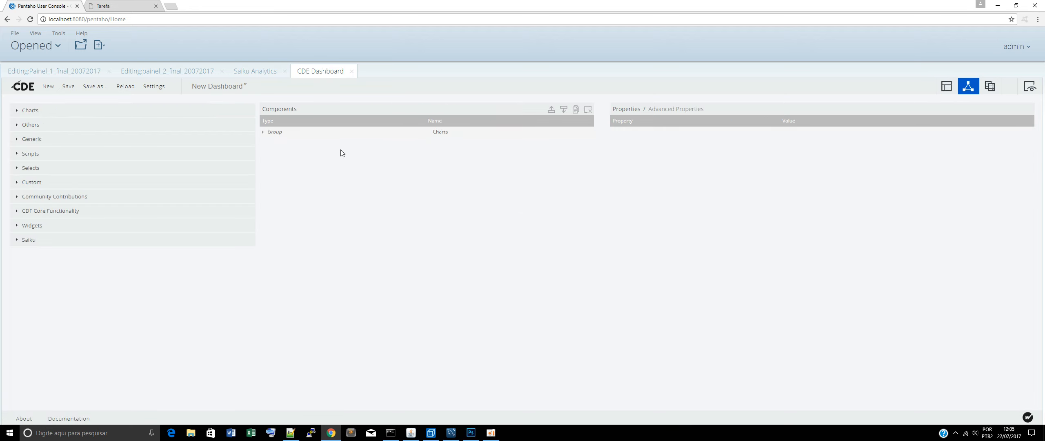
left_click(368, 130)
left_click(263, 132)
left_click(283, 142)
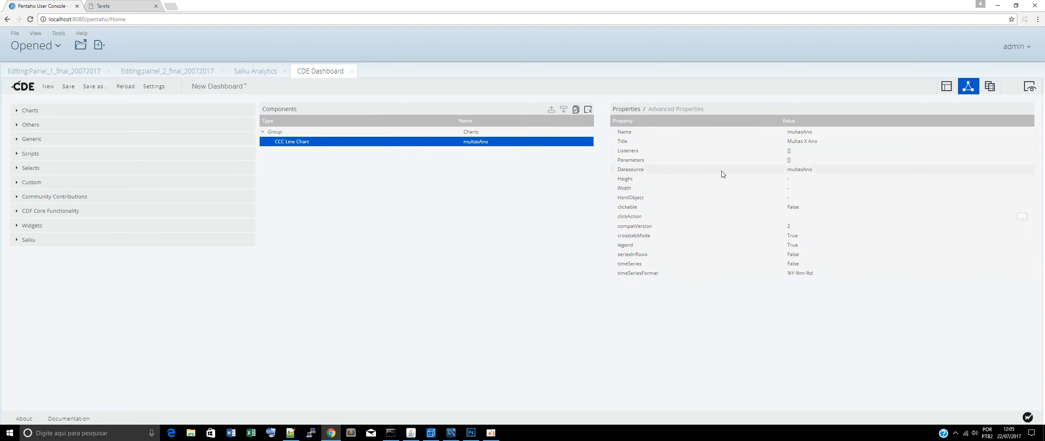
left_click(790, 197)
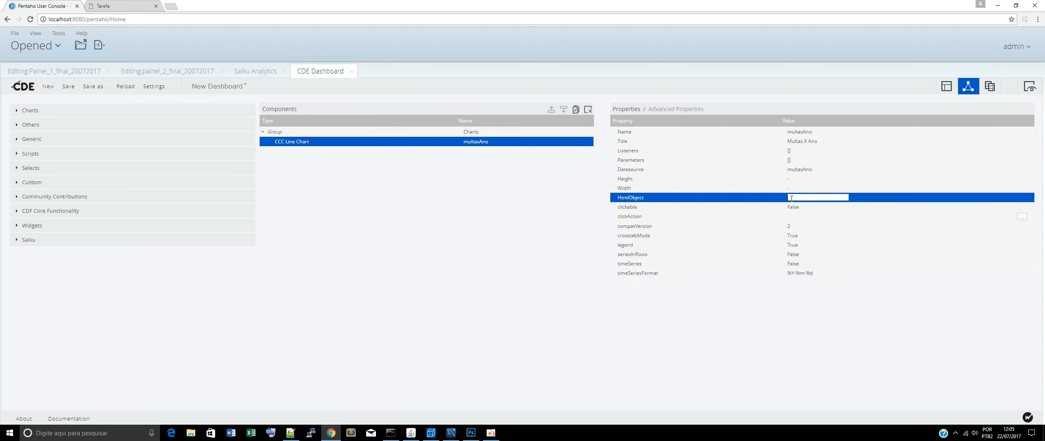
key("Down")
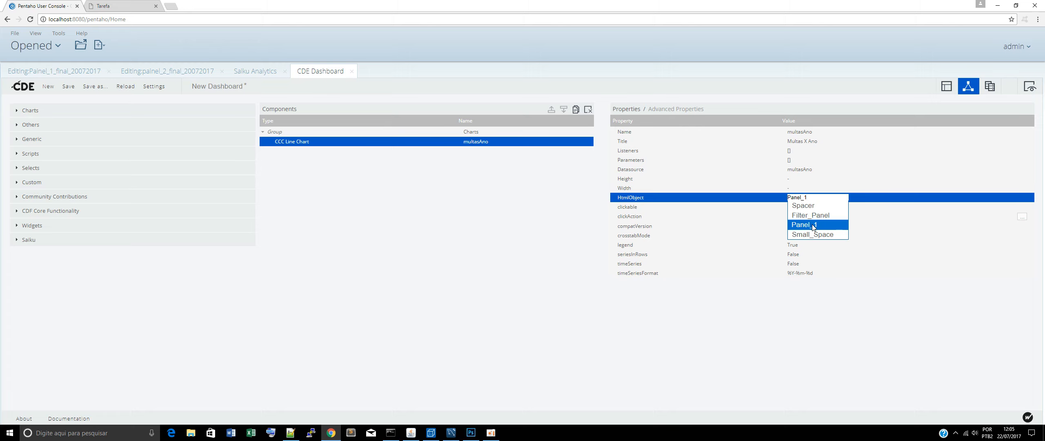
left_click(812, 225)
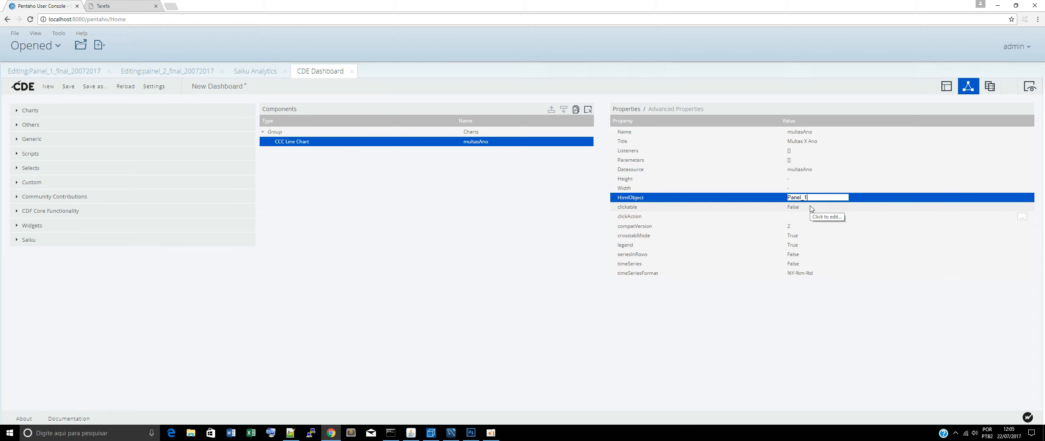
left_click(818, 188)
left_click(818, 197)
left_click(748, 326)
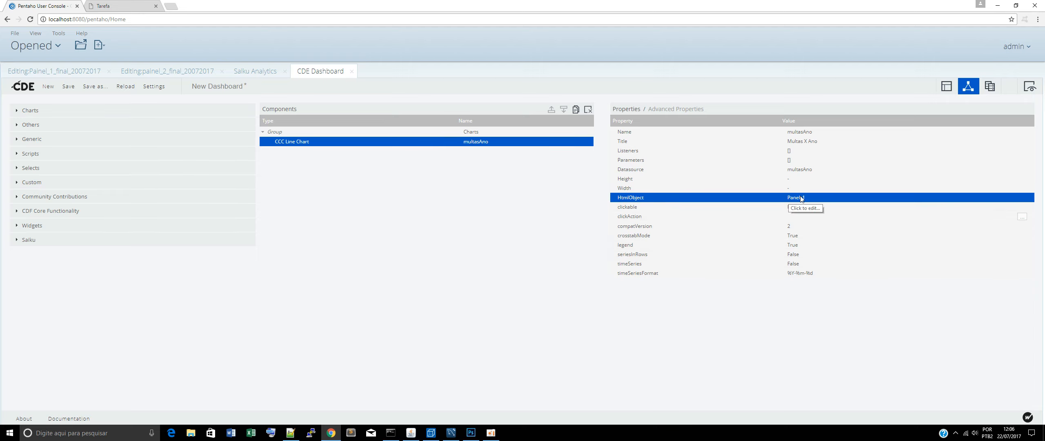
- Save the dashboard as video_teste in the admin folder under home and preview it
left_click(69, 86)
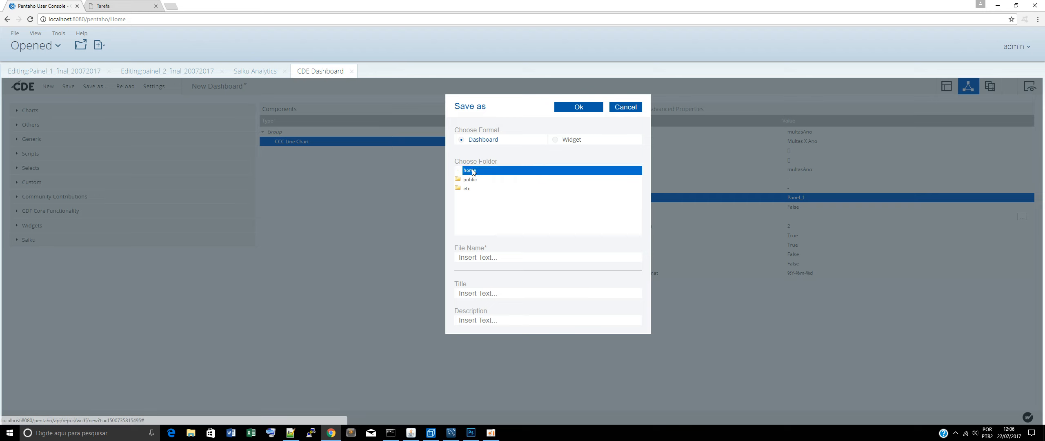
left_click(470, 169)
left_click(496, 181)
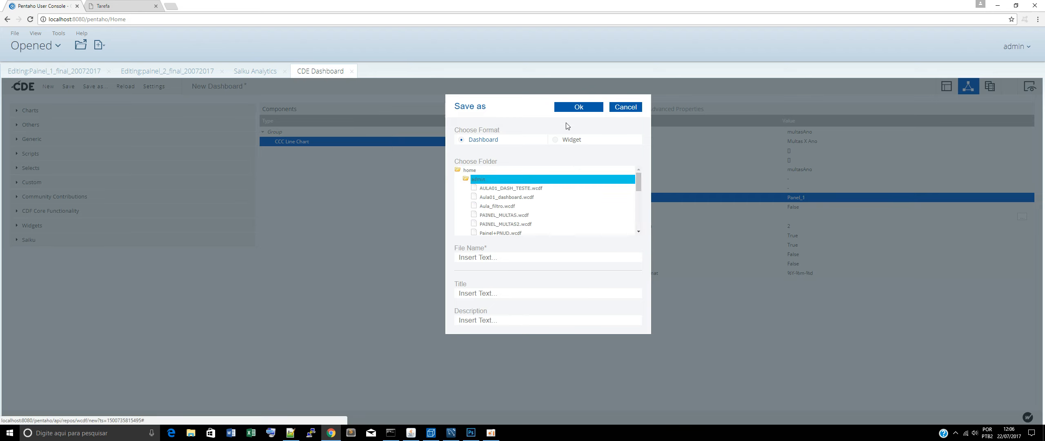
left_click(479, 258)
type("v")
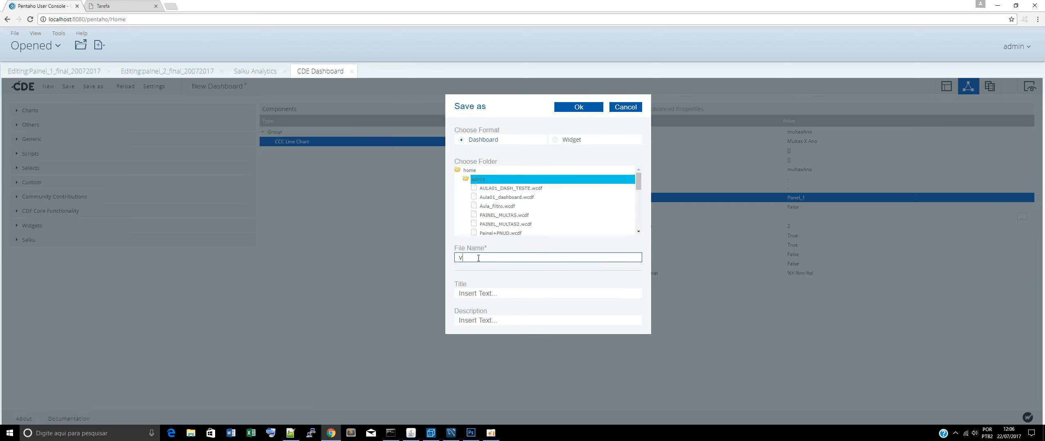
type("idoeo_teste")
left_click(594, 107)
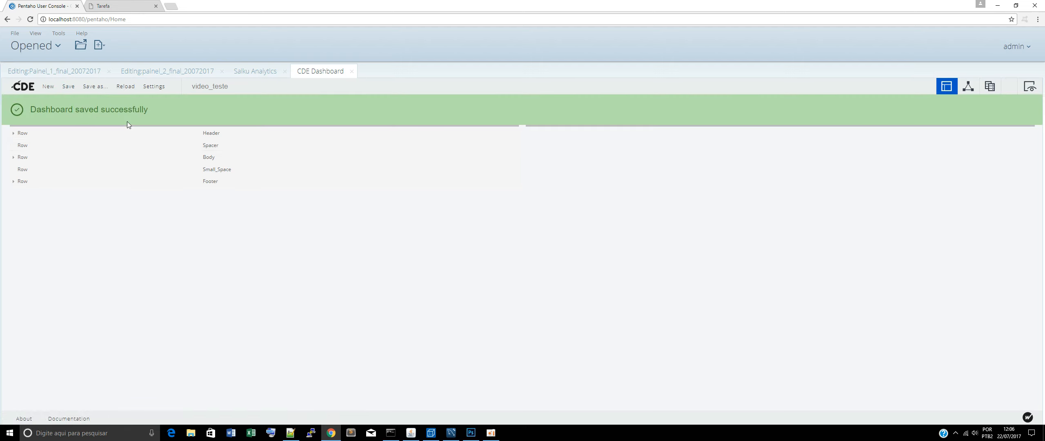
left_click(1029, 87)
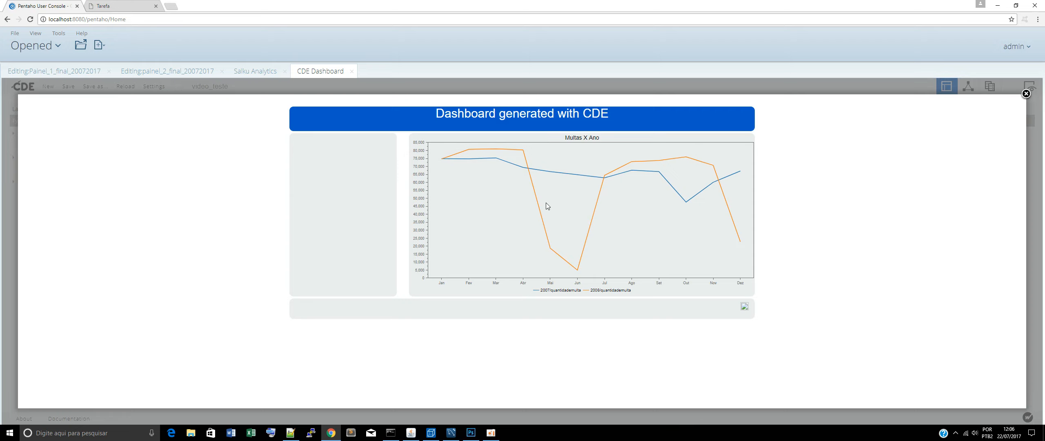
left_click(1026, 94)
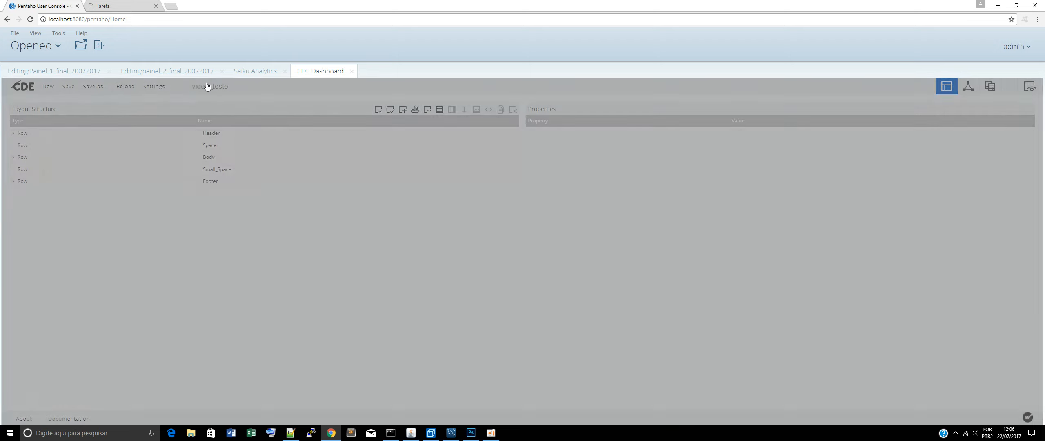
- Switch to the Painel_1_final_20072017 dashboard and review the properties of its MDX query datasources, ending on MultasRegiao
left_click(76, 71)
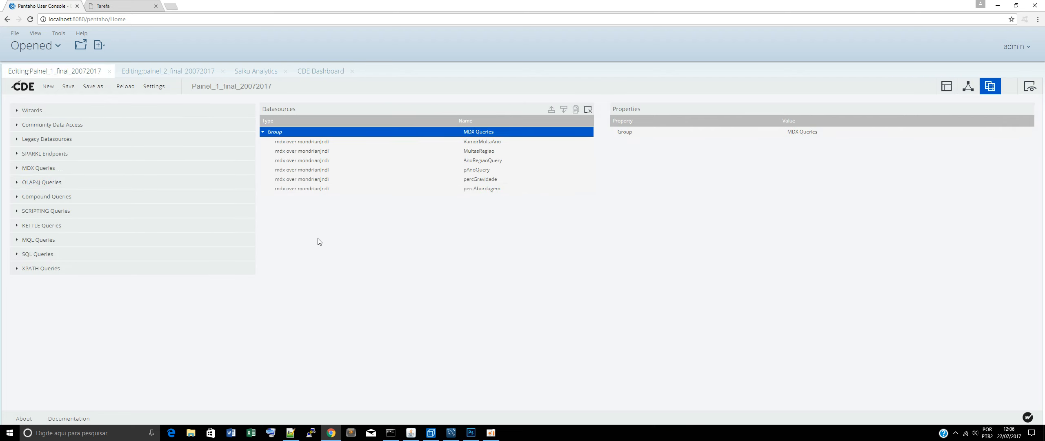
left_click(320, 143)
left_click(321, 152)
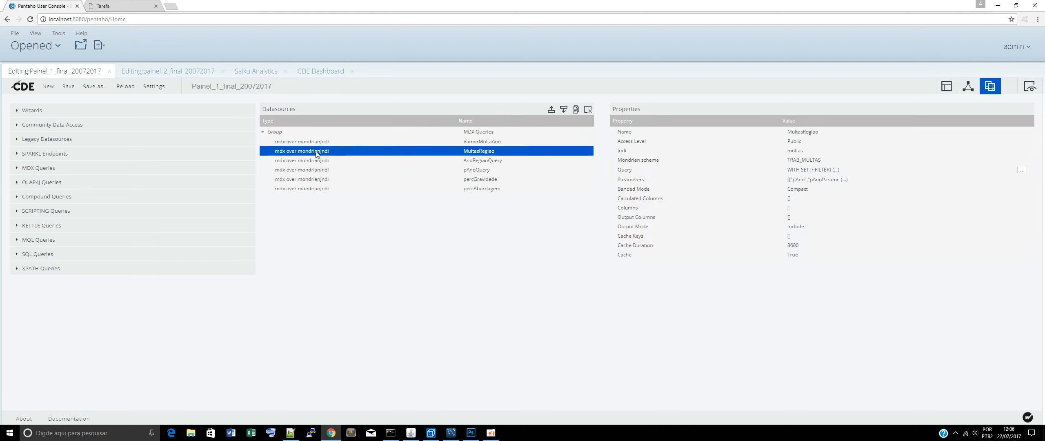
left_click(321, 161)
left_click(322, 180)
left_click(322, 170)
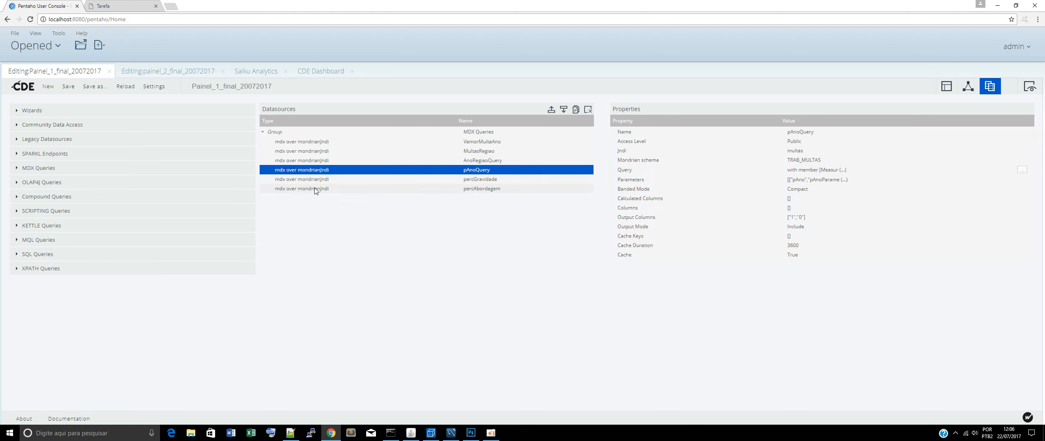
left_click(315, 188)
left_click(322, 152)
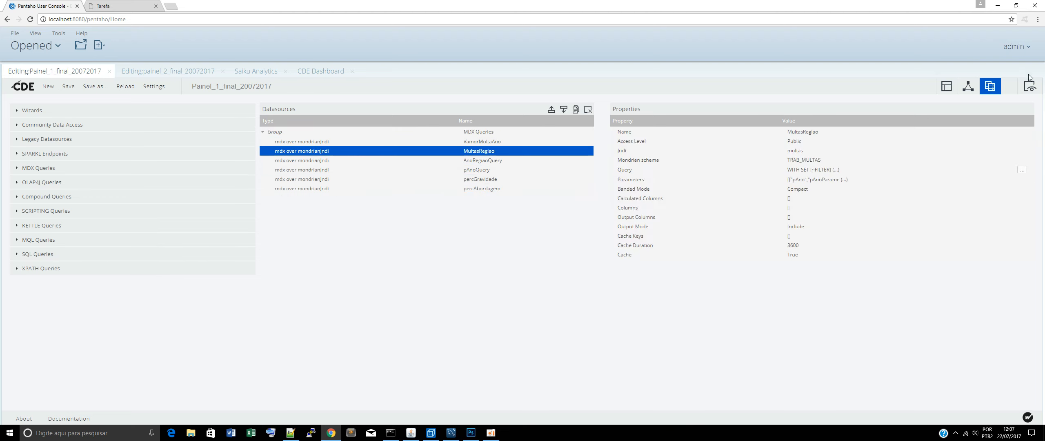
- Preview the Painel 1 - Multas dashboard and filter its charts by the year 2007 and by 2008
left_click(1030, 87)
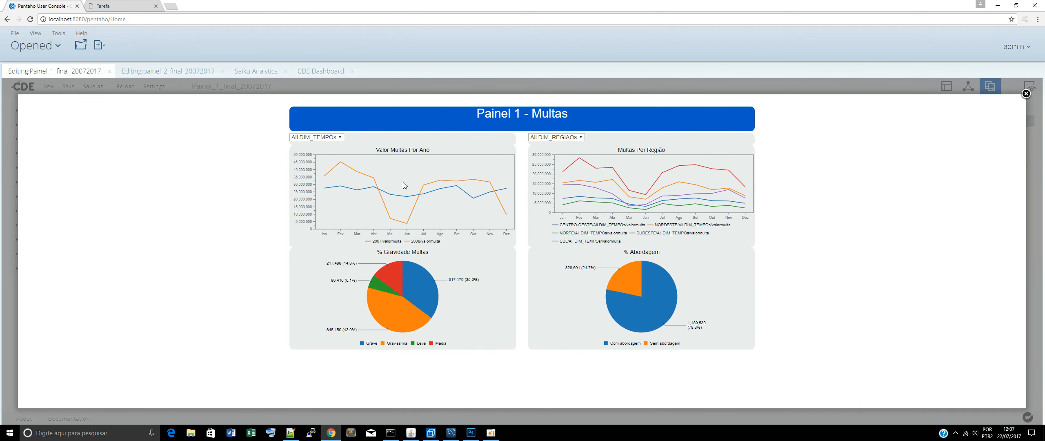
left_click(331, 137)
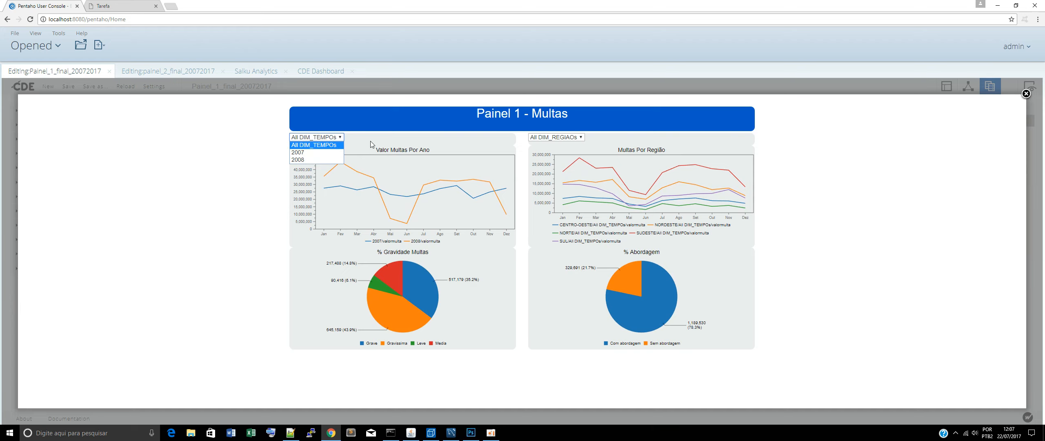
left_click(385, 132)
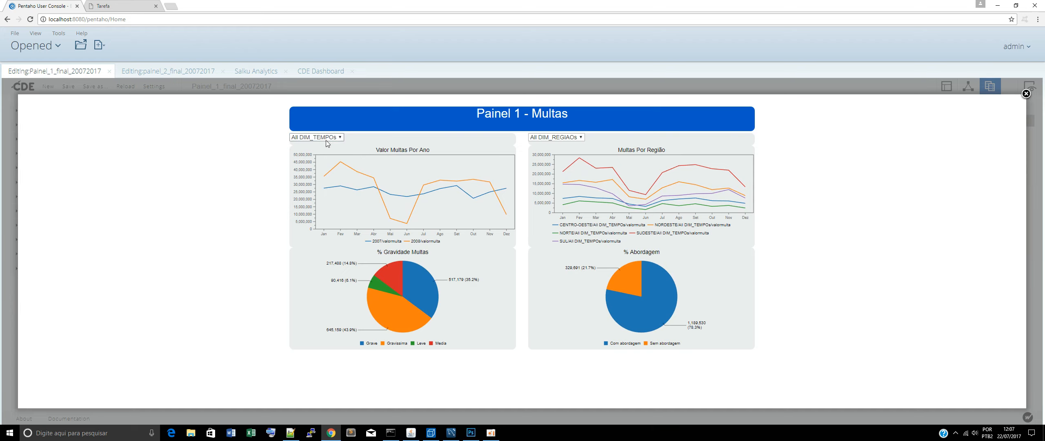
left_click(325, 139)
left_click(301, 152)
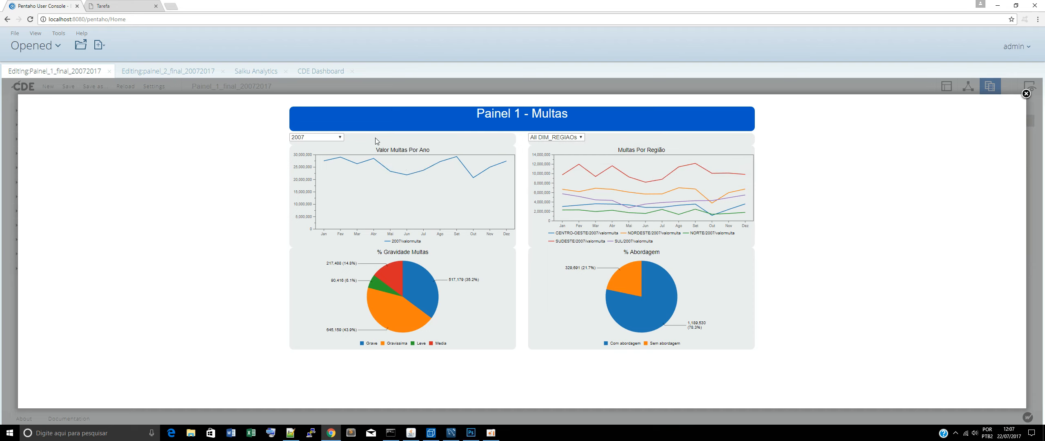
left_click(302, 137)
left_click(300, 159)
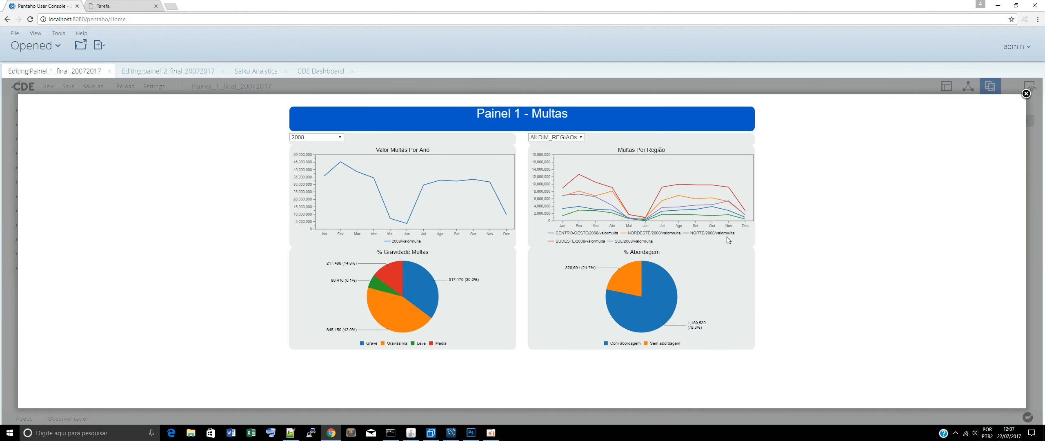
- Filter the Multas Por Região chart by SUDESTE, NORDESTE and CENTRO-OESTE in turn, and return it to All DIM_REGIAOs
left_click(565, 138)
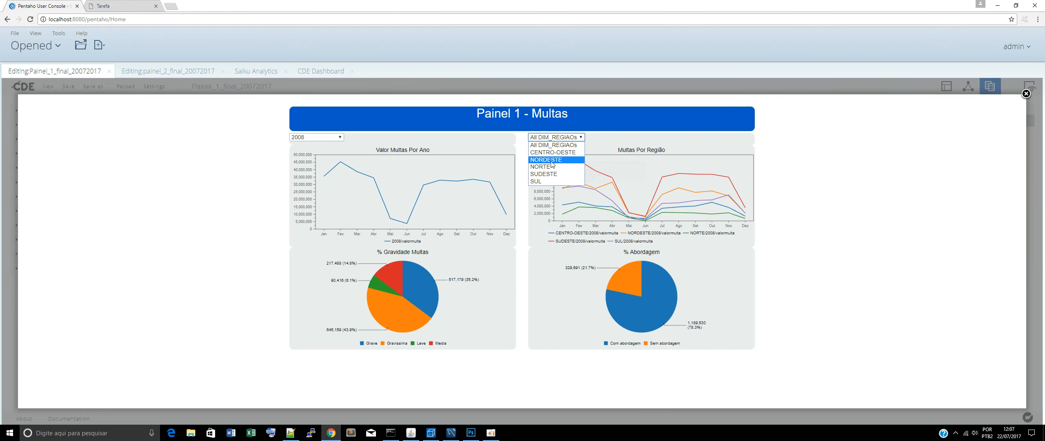
left_click(543, 174)
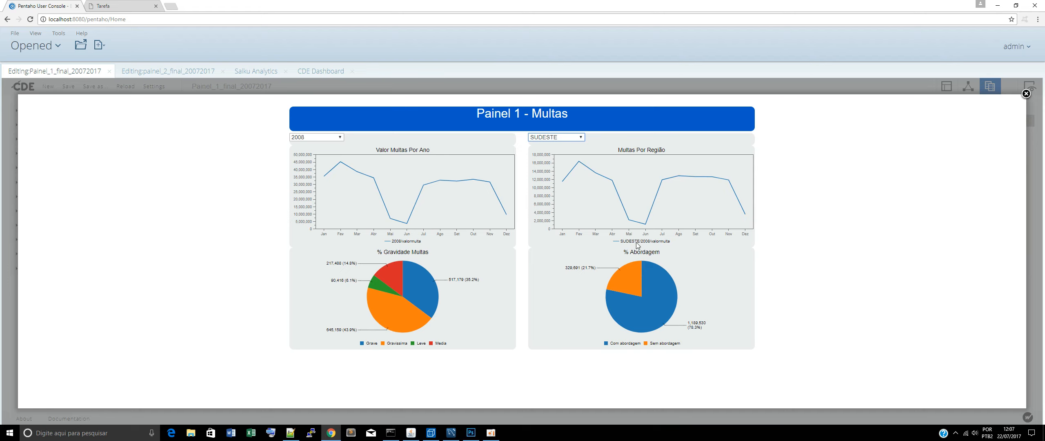
left_click(561, 138)
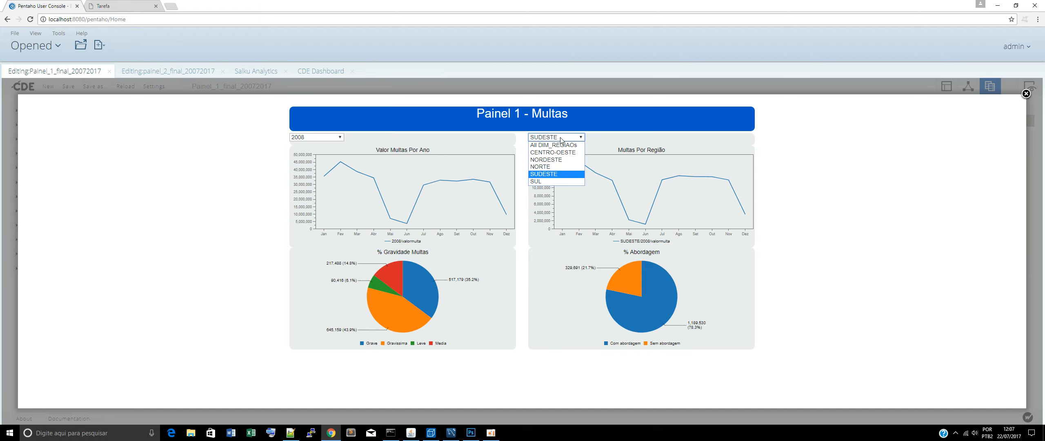
left_click(546, 159)
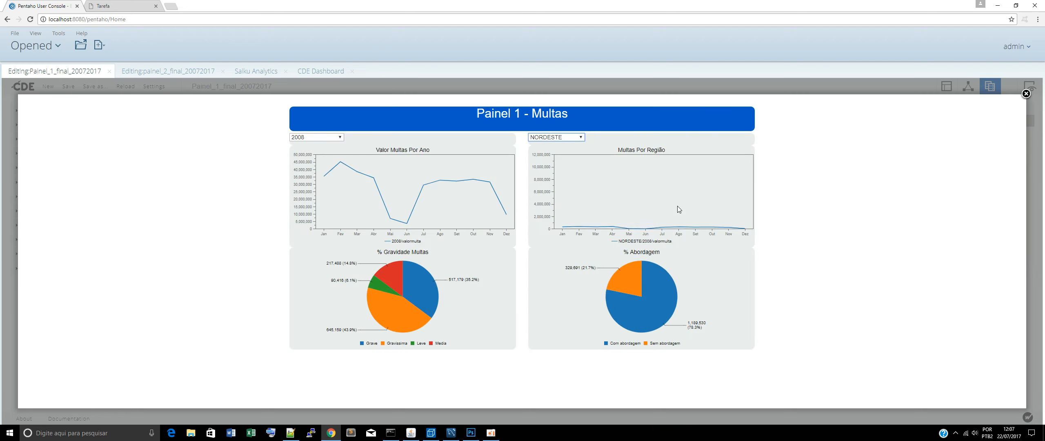
left_click(560, 139)
left_click(542, 152)
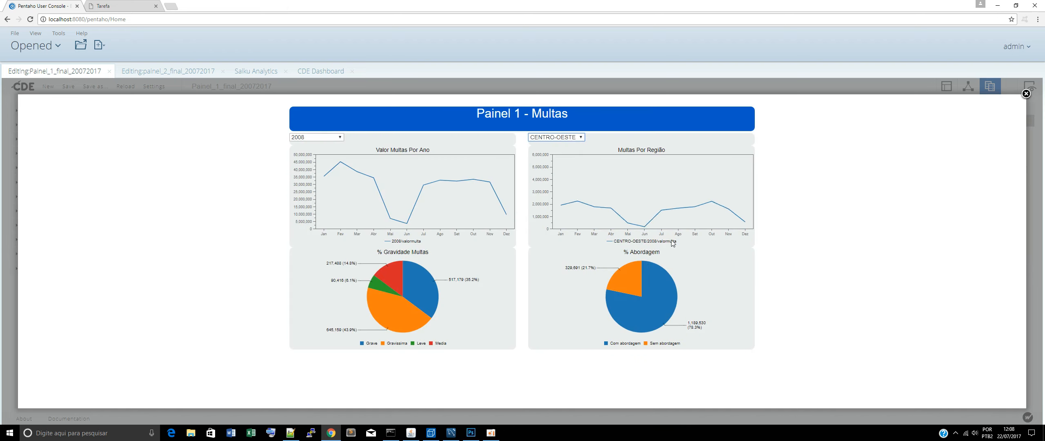
left_click(554, 138)
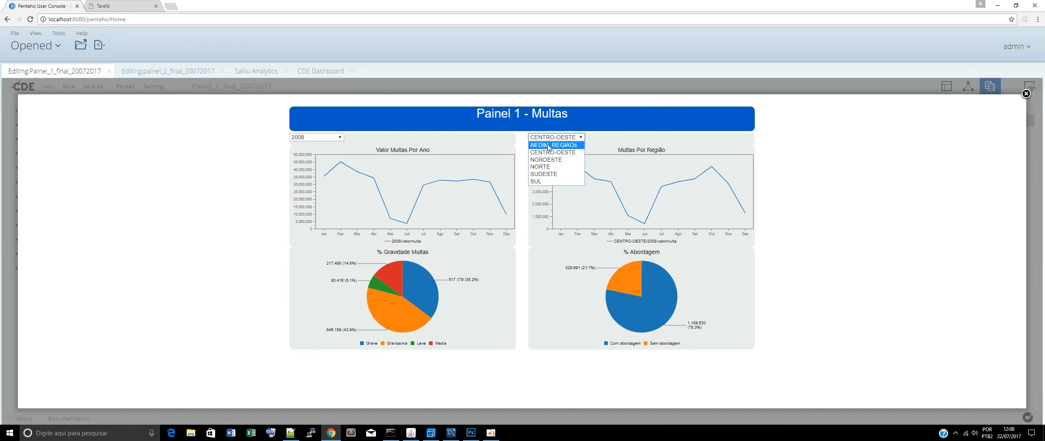
left_click(554, 145)
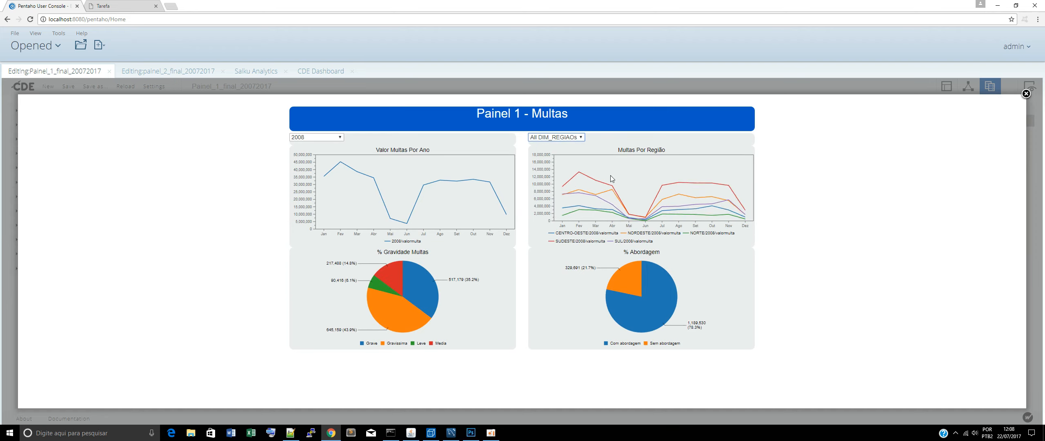
- Return the year filter to All DIM_TEMPOs and close the dashboard preview
left_click(310, 138)
left_click(311, 145)
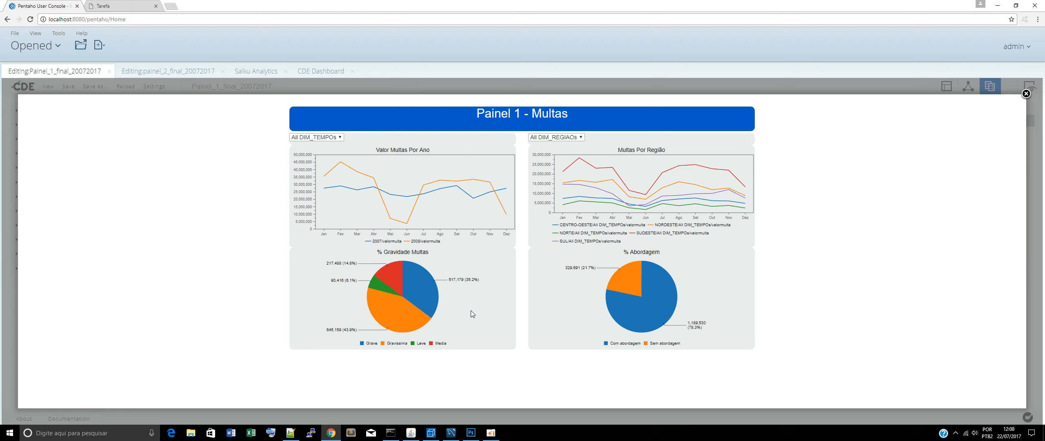
left_click(1026, 94)
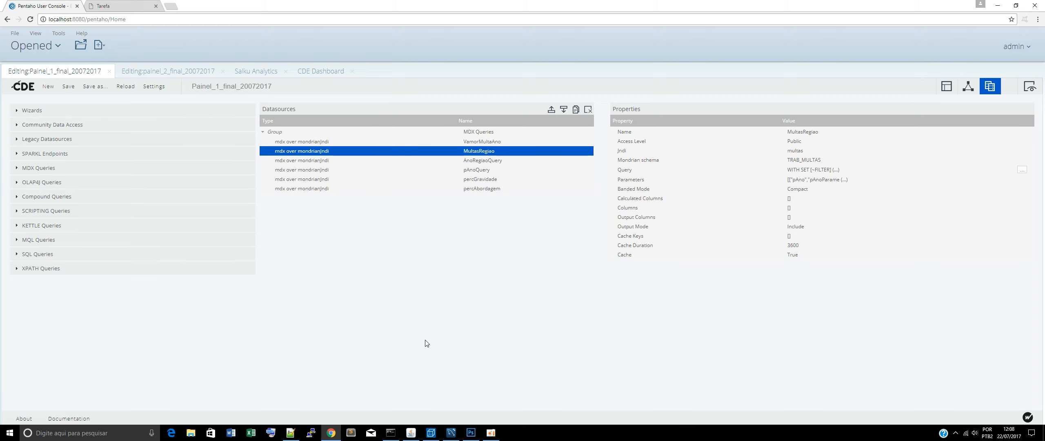
left_click(492, 436)
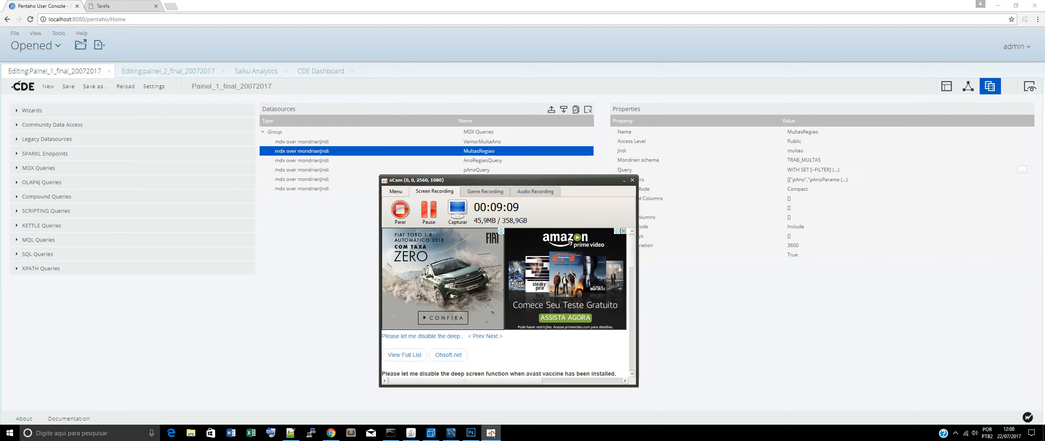